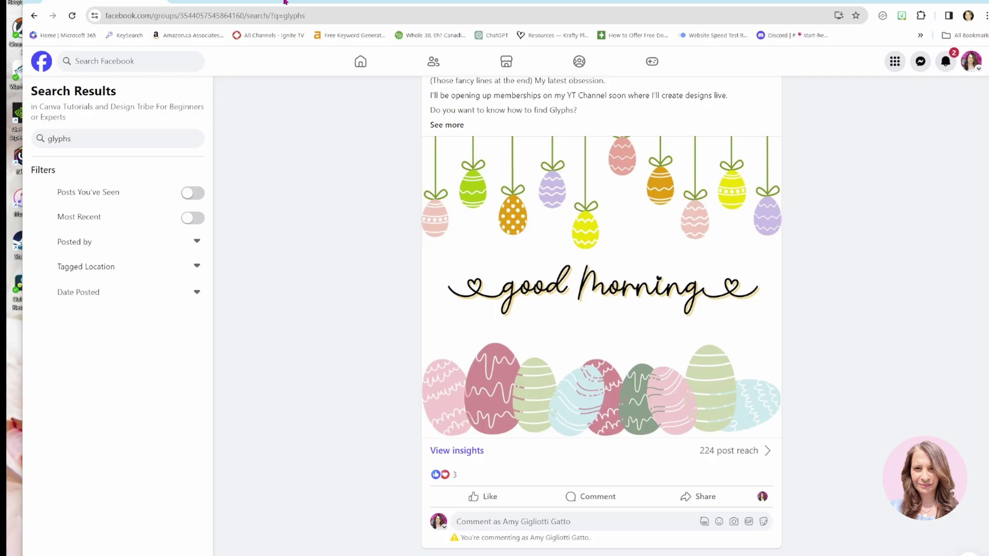
Open a new browser tab on the Google start page
key("ctrl+t")
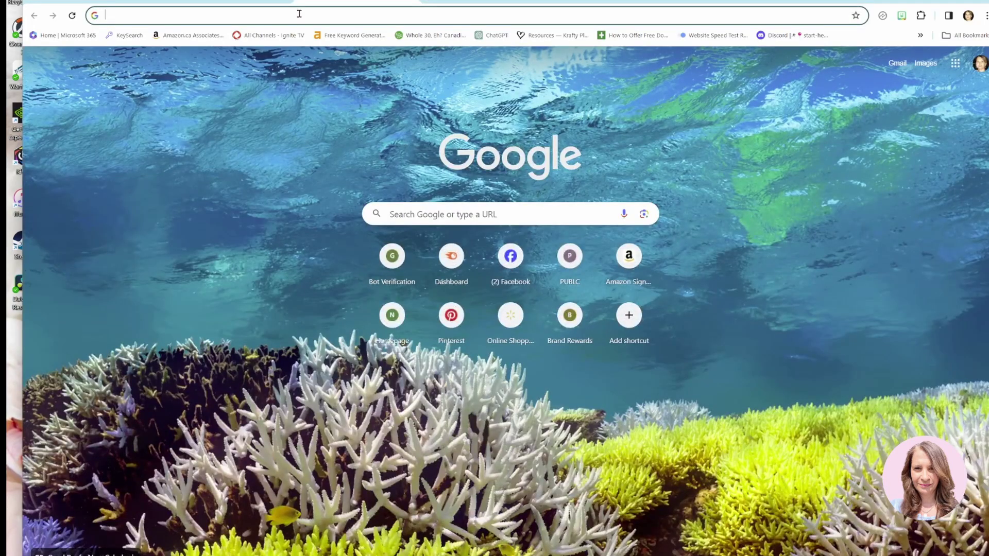
Go to creativefabrica.com and browse the home page's Easter deal and recommended fonts
type("creativefabrica.com")
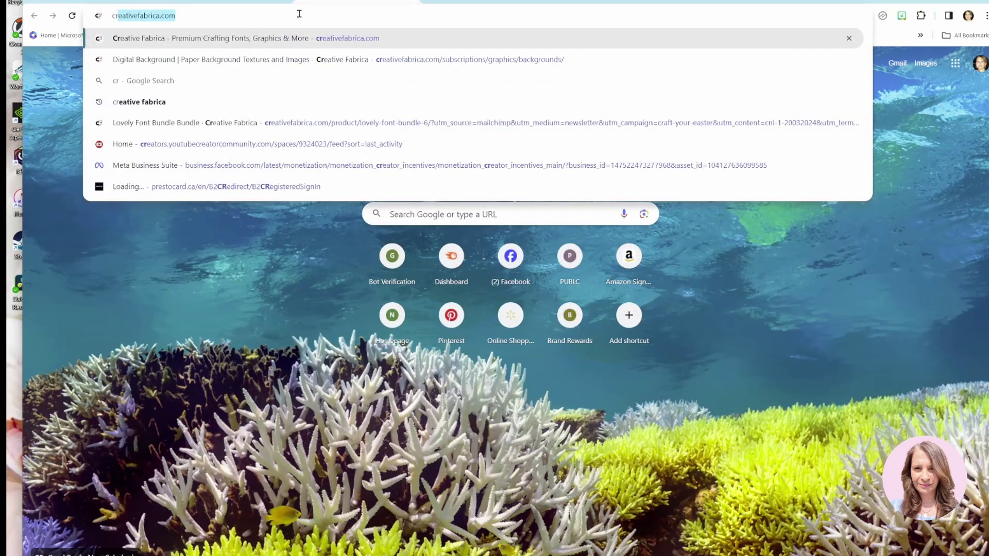
key("Return")
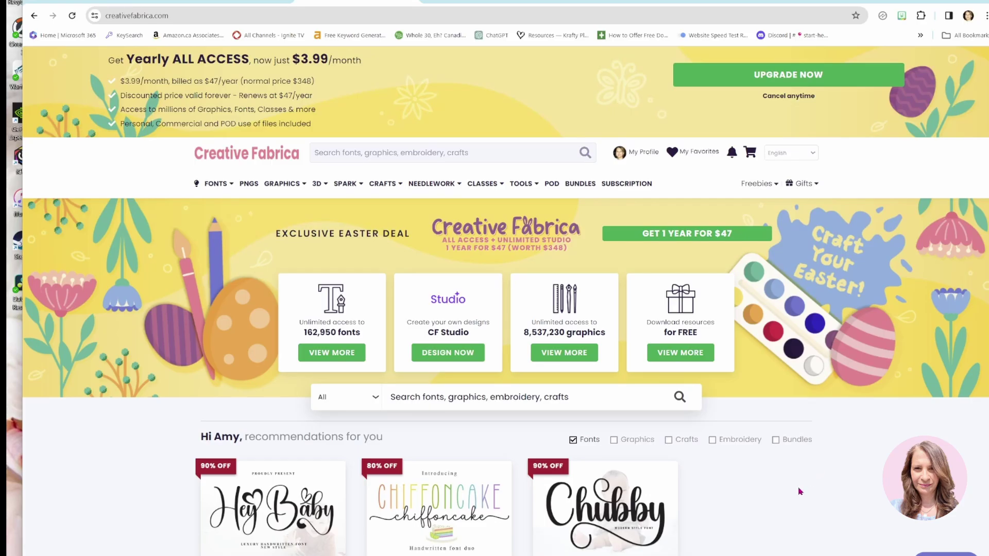
scroll(799, 491, "down", 1)
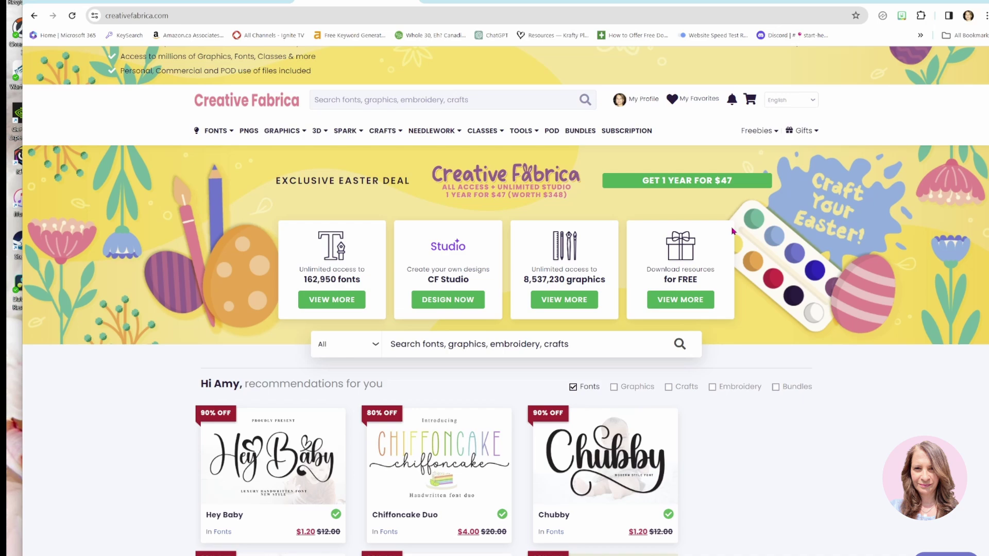
scroll(525, 404, "down", 3)
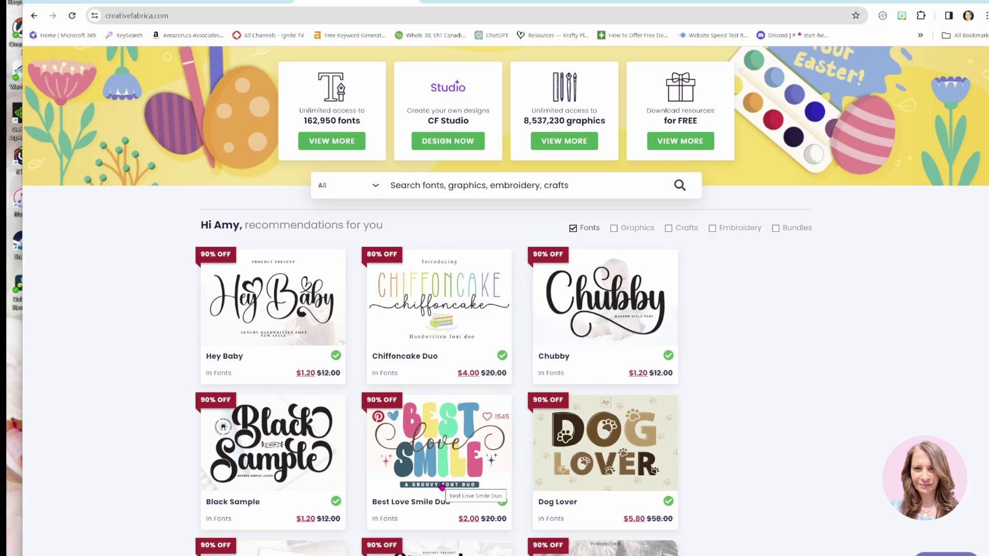
scroll(441, 485, "down", 2)
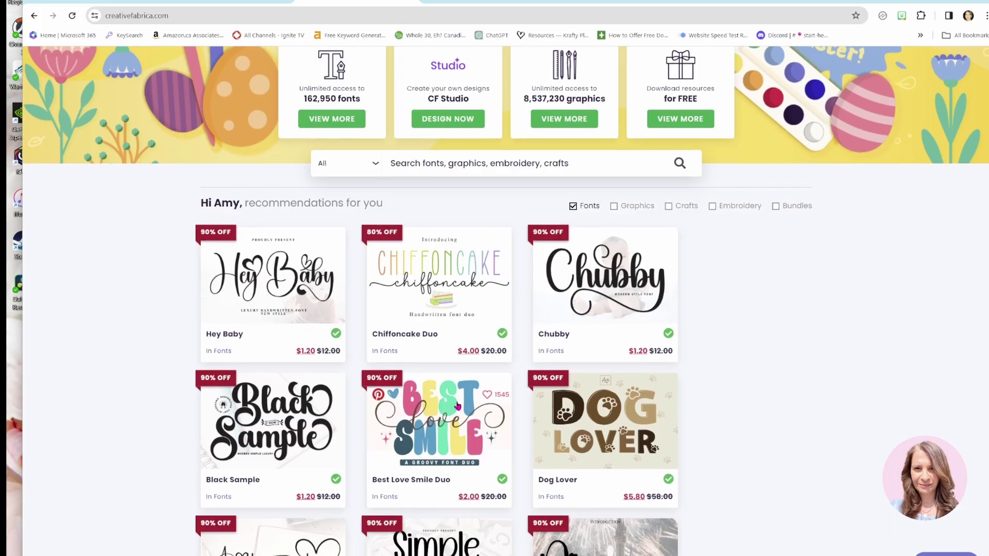
scroll(457, 407, "down", 1)
scroll(457, 406, "down", 2)
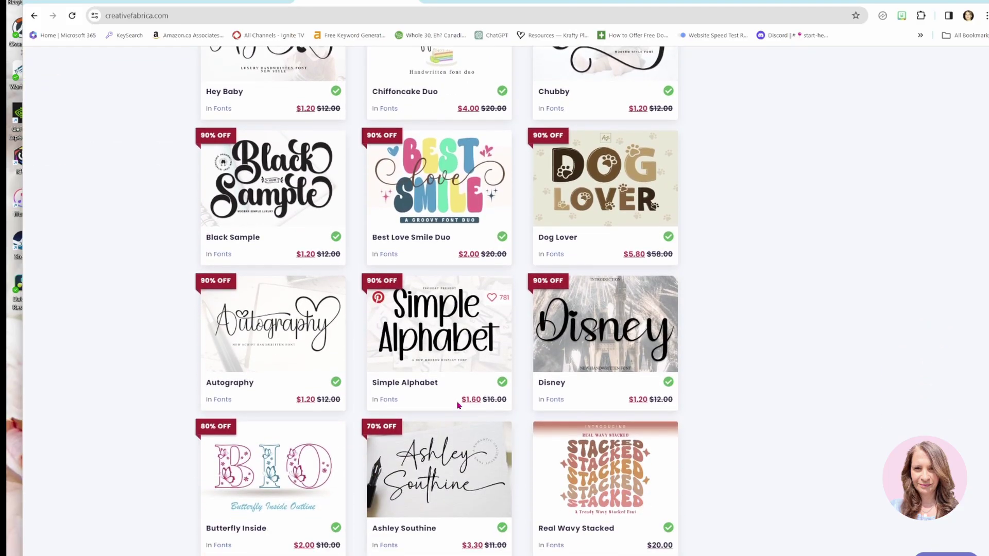
scroll(457, 407, "down", 1)
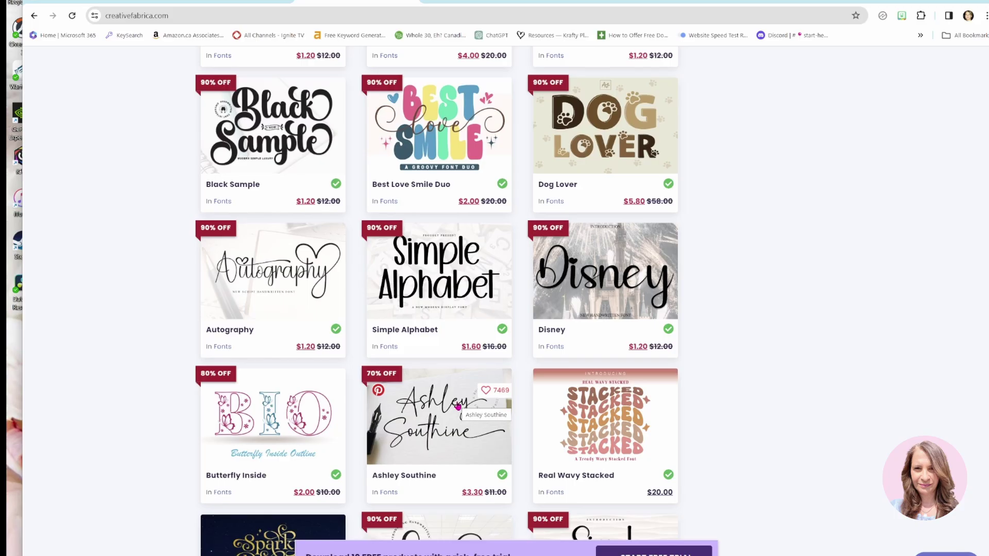
scroll(457, 407, "down", 2)
scroll(457, 407, "down", 1)
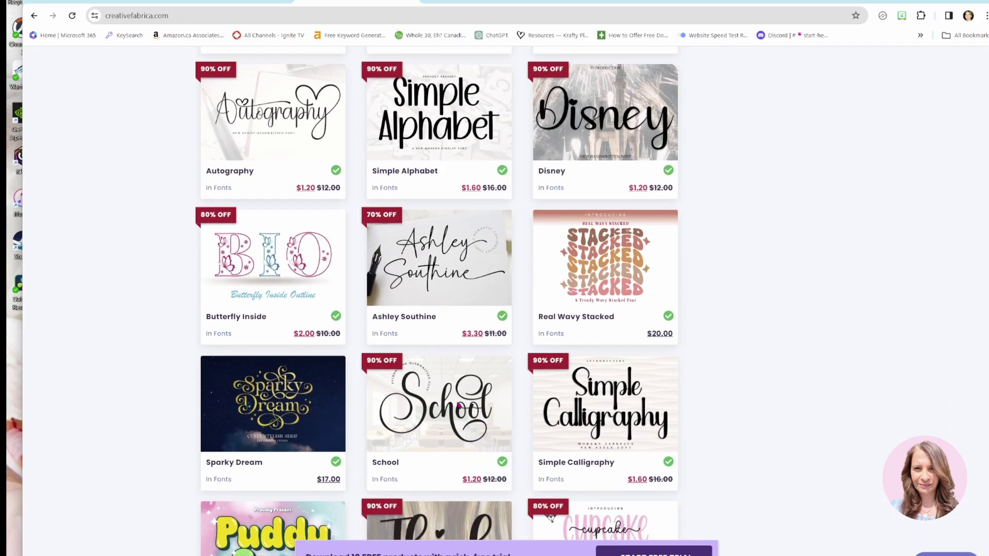
scroll(457, 407, "down", 5)
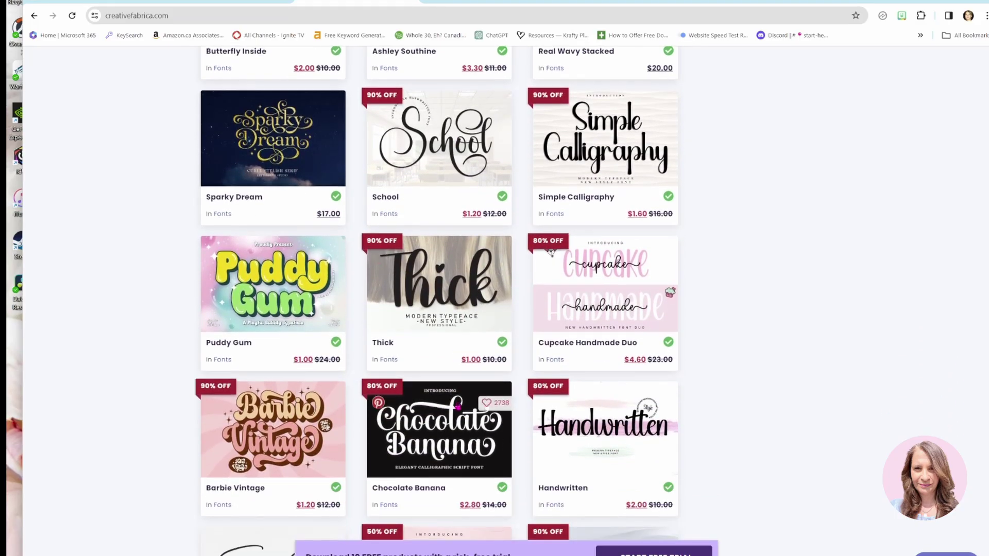
scroll(457, 407, "down", 2)
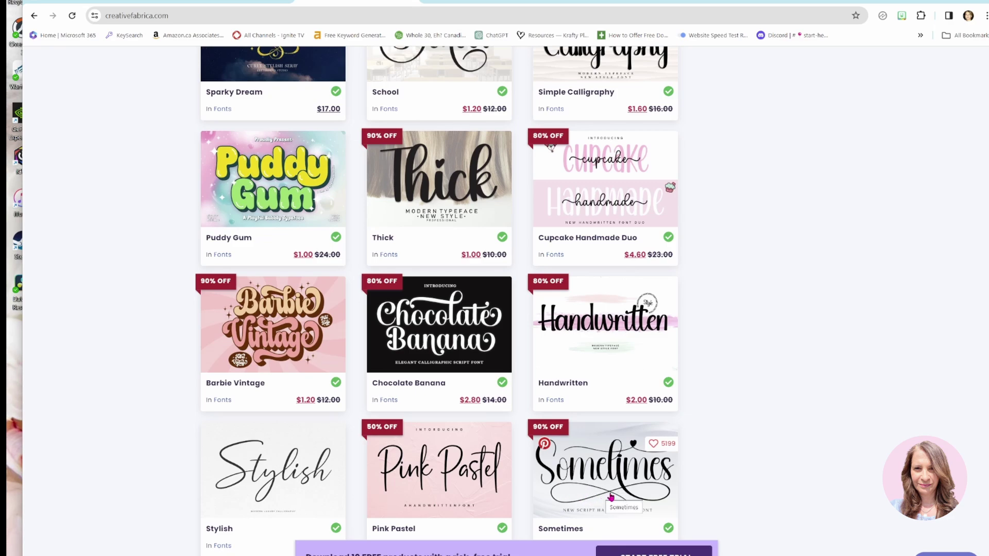
scroll(600, 491, "up", 4)
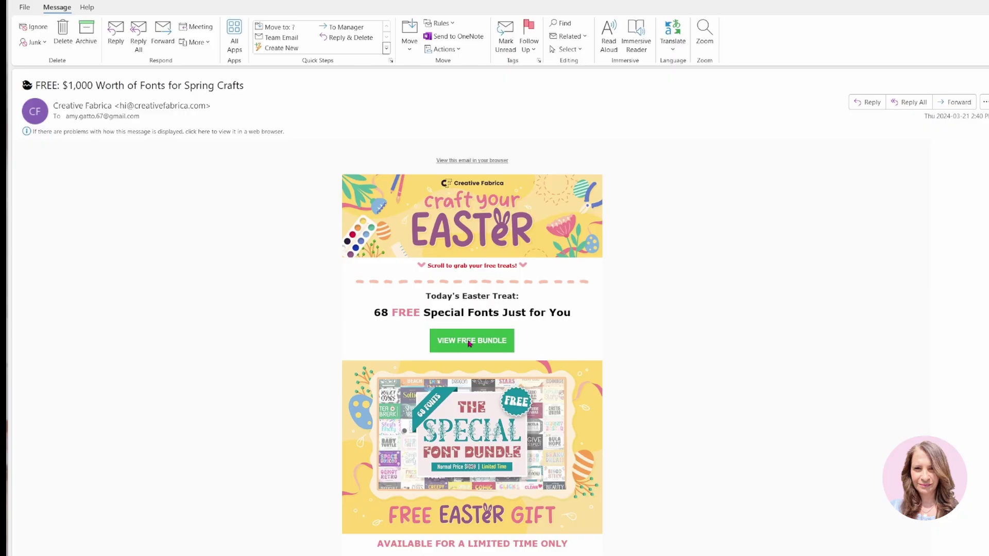
Follow the email's View Free Bundle link to The Special Font Bundle page
left_click(469, 343)
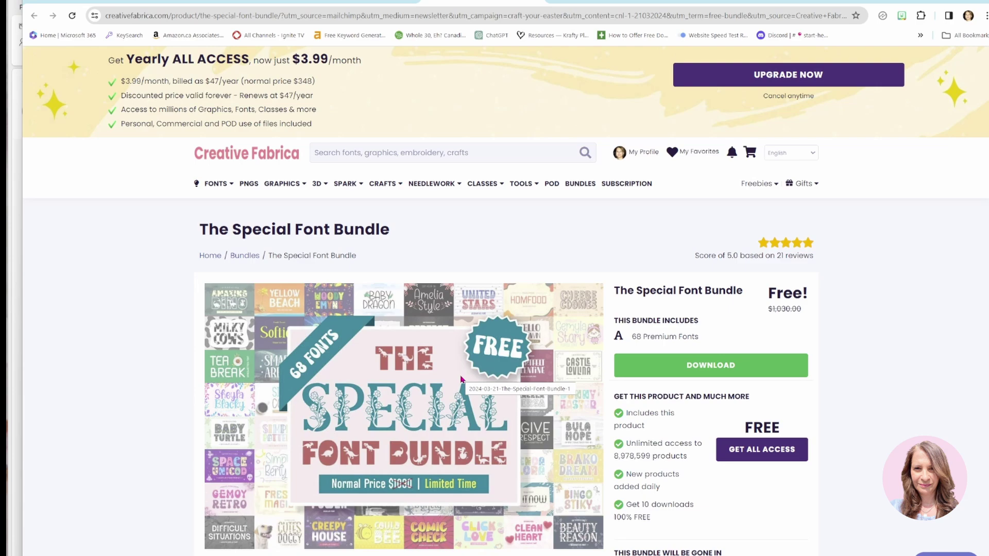
Request the free download of The Special Font Bundle
scroll(461, 380, "down", 1)
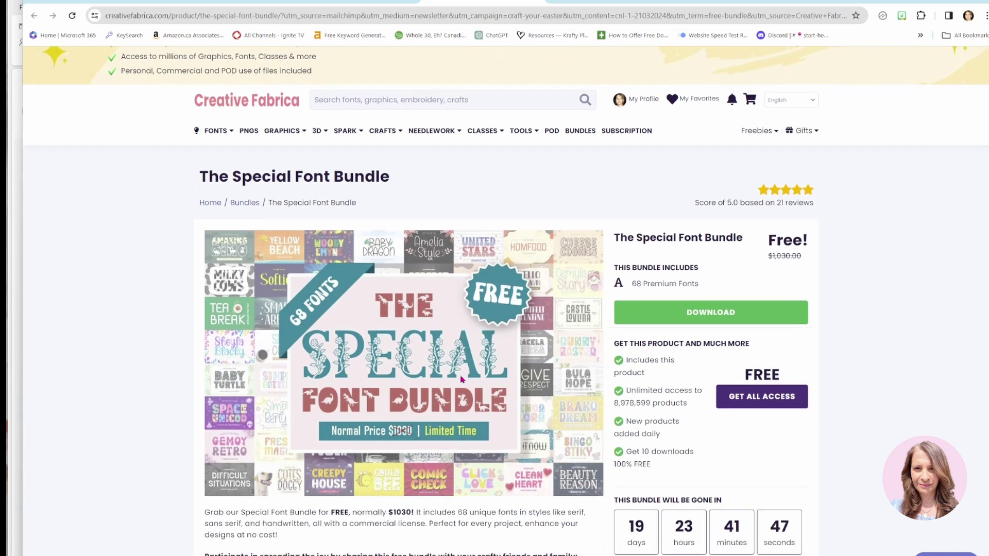
scroll(461, 380, "up", 1)
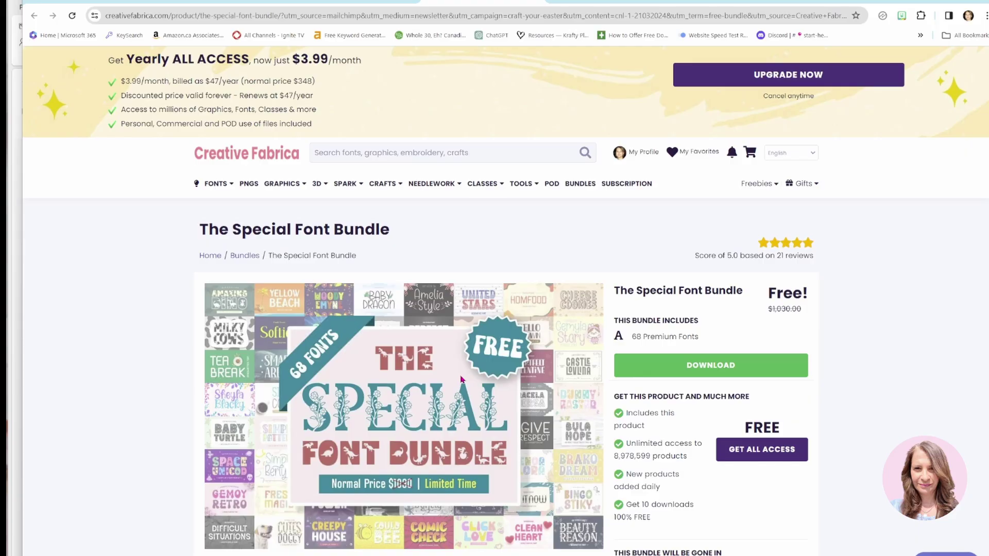
scroll(461, 379, "down", 1)
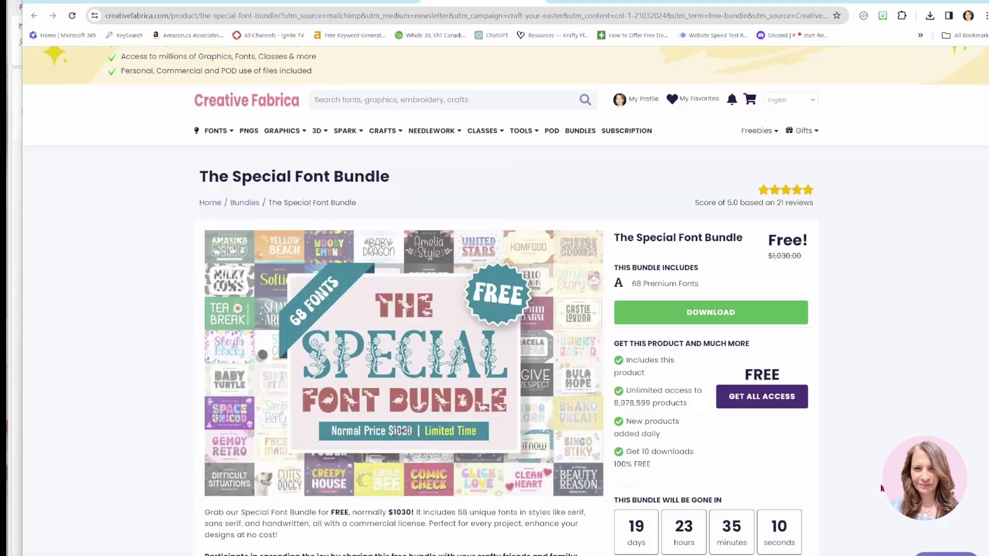
left_click(670, 313)
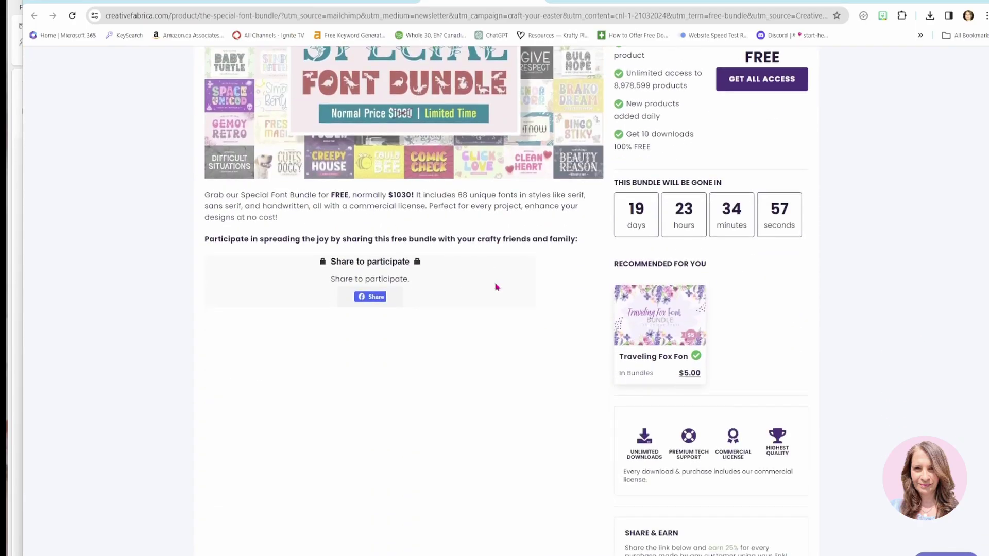
Browse the bundle's Premium Fonts grid and open the Emika Danely font page
scroll(496, 287, "down", 10)
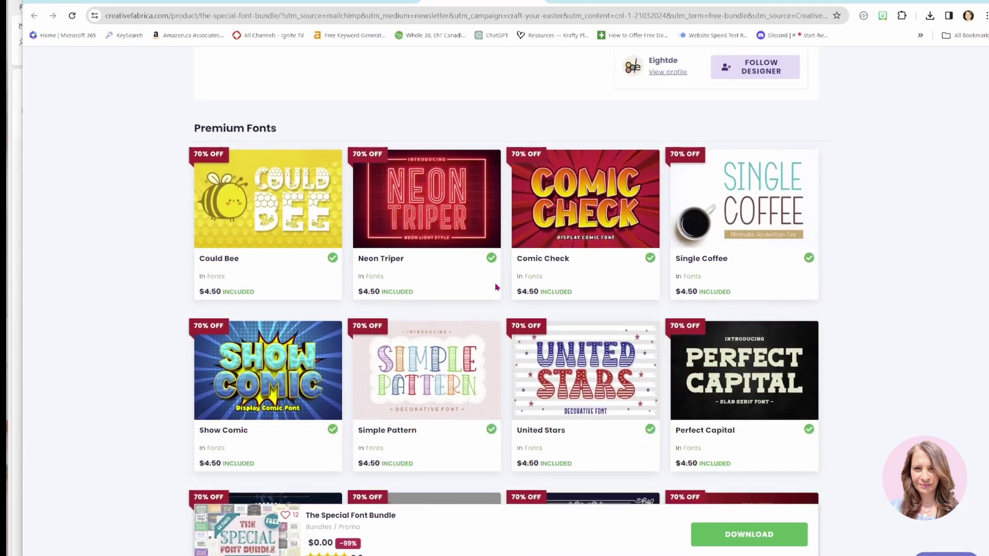
scroll(496, 287, "down", 2)
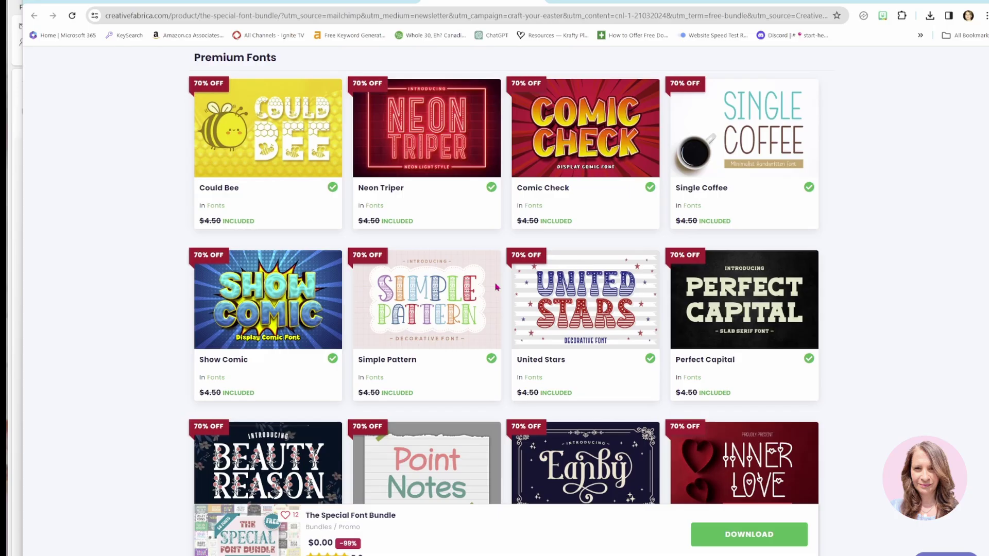
scroll(496, 287, "down", 3)
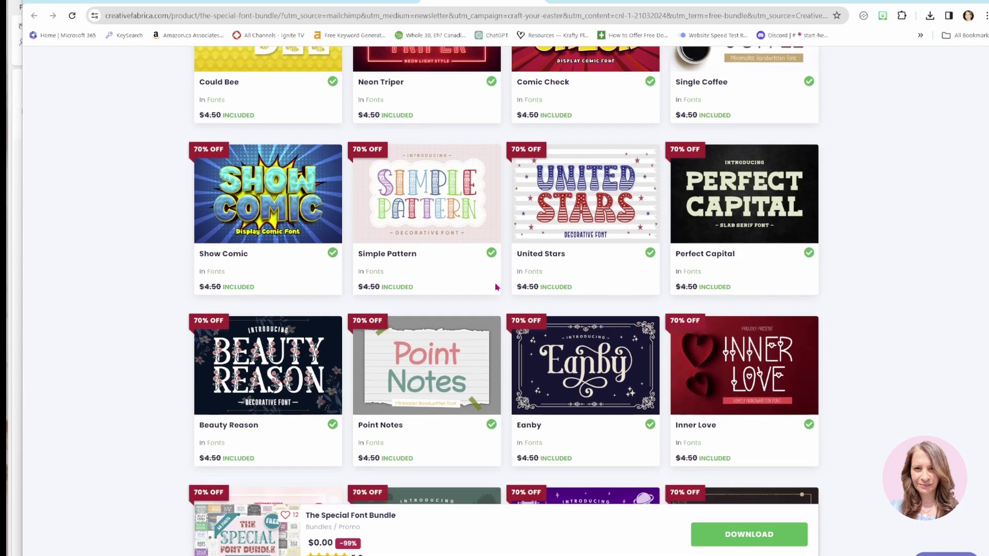
scroll(496, 287, "down", 1)
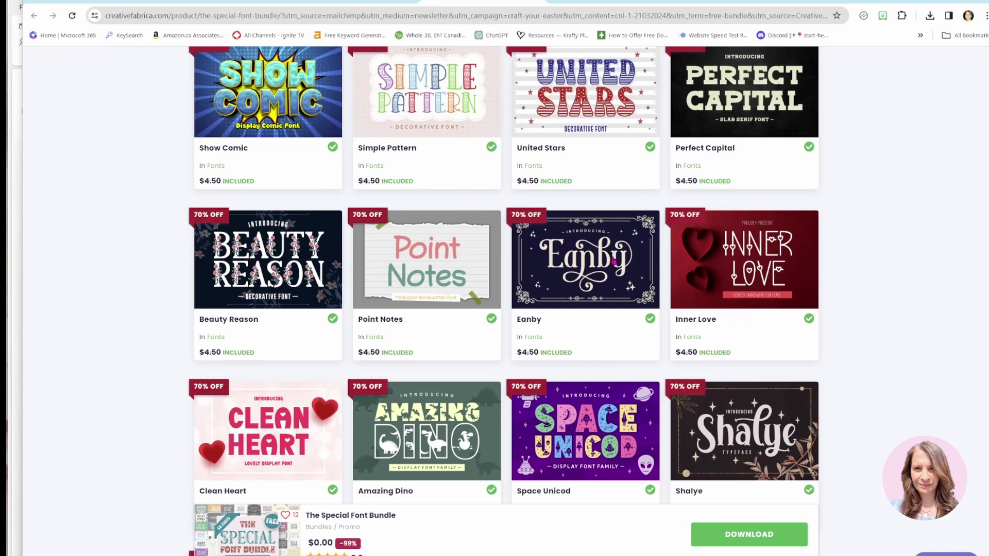
scroll(614, 262, "down", 4)
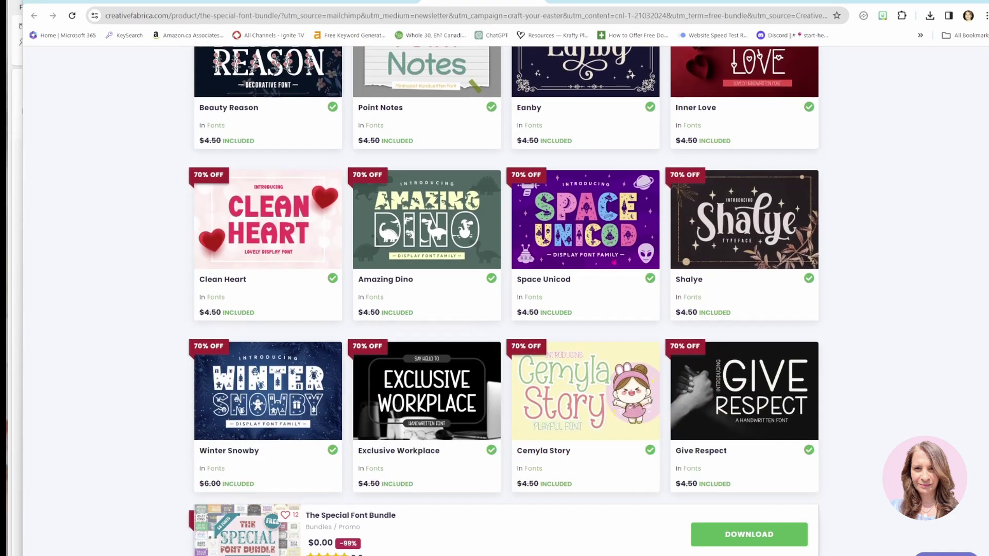
scroll(614, 262, "down", 3)
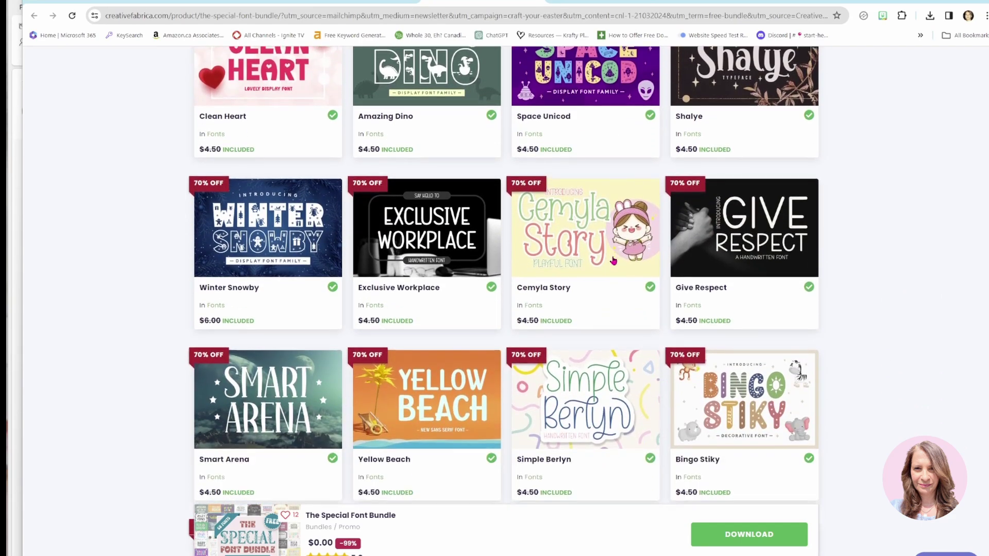
scroll(613, 261, "down", 5)
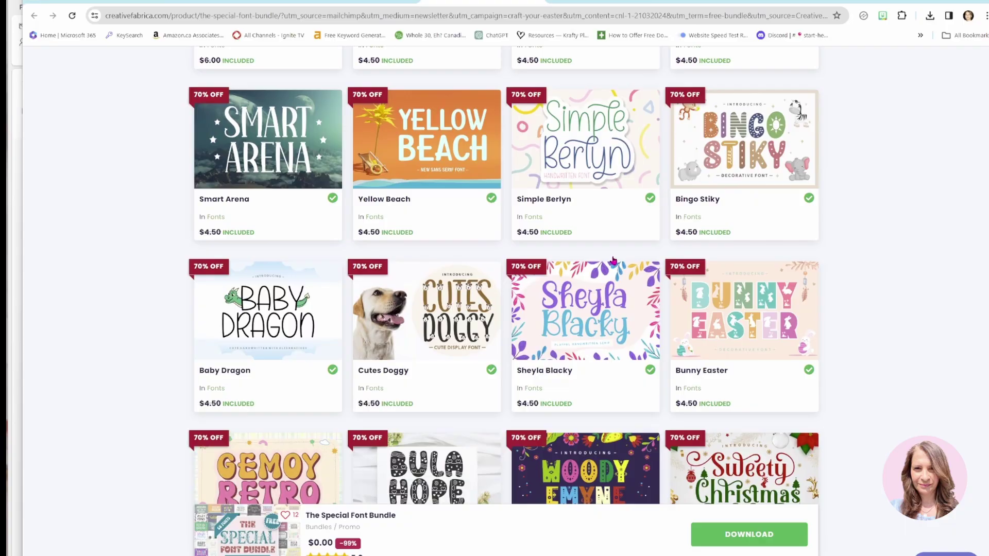
scroll(613, 261, "down", 4)
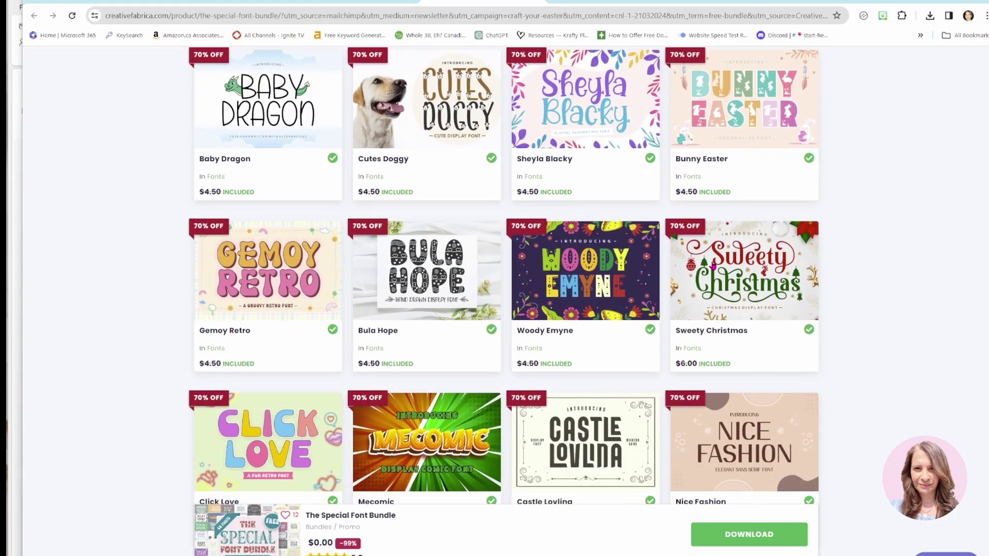
scroll(536, 272, "down", 1)
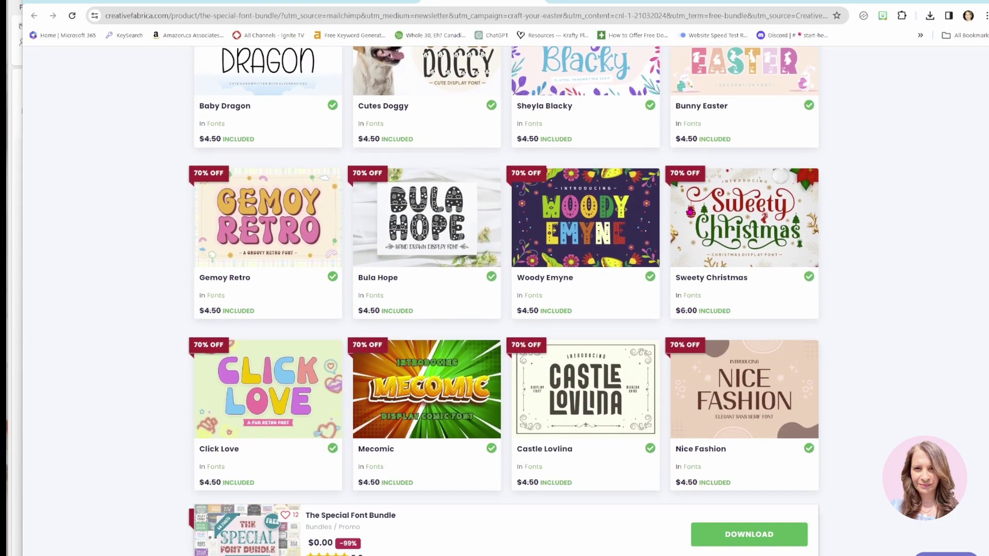
scroll(484, 304, "down", 4)
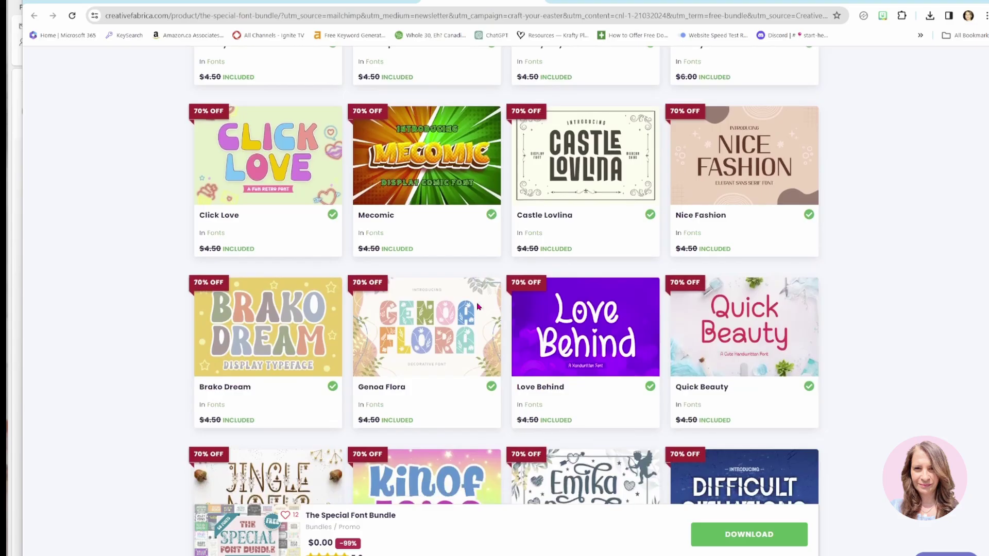
scroll(476, 307, "down", 3)
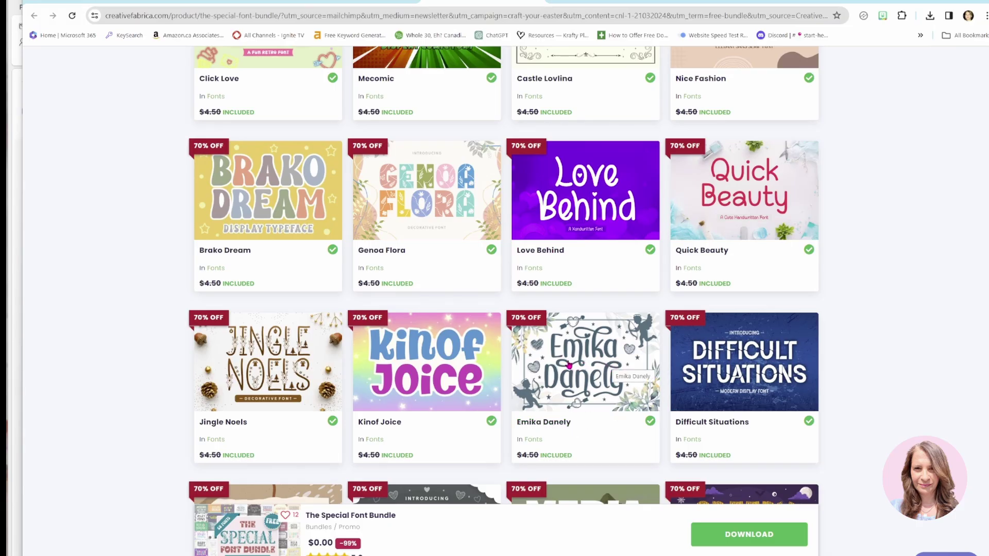
left_click(584, 365)
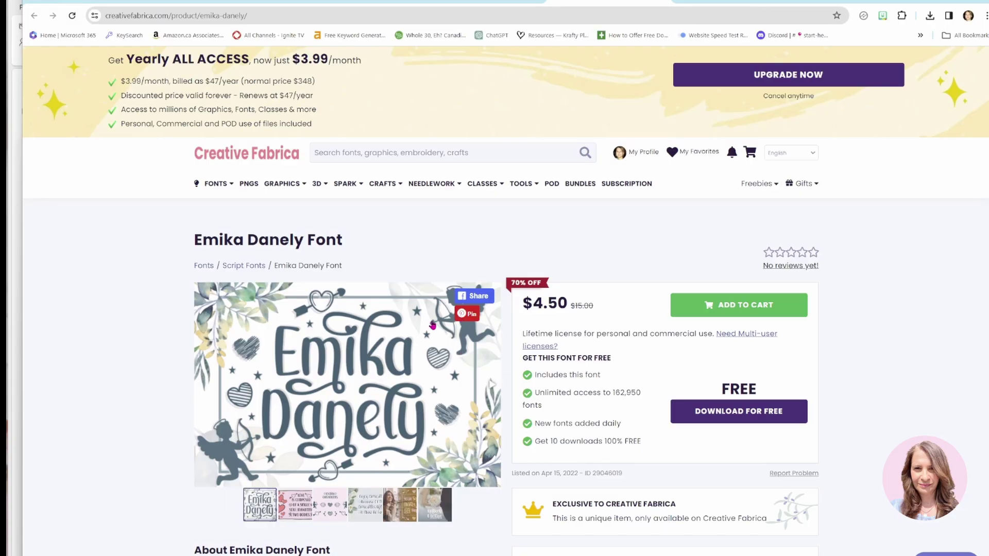
Preview a sample name in Emika Danely using the Try This Font box
scroll(430, 320, "down", 8)
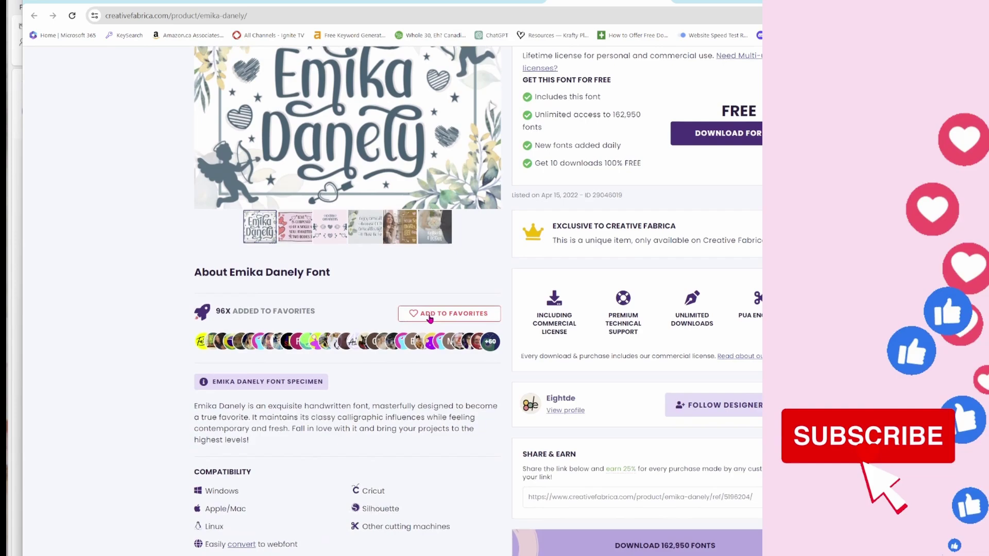
scroll(428, 314, "down", 8)
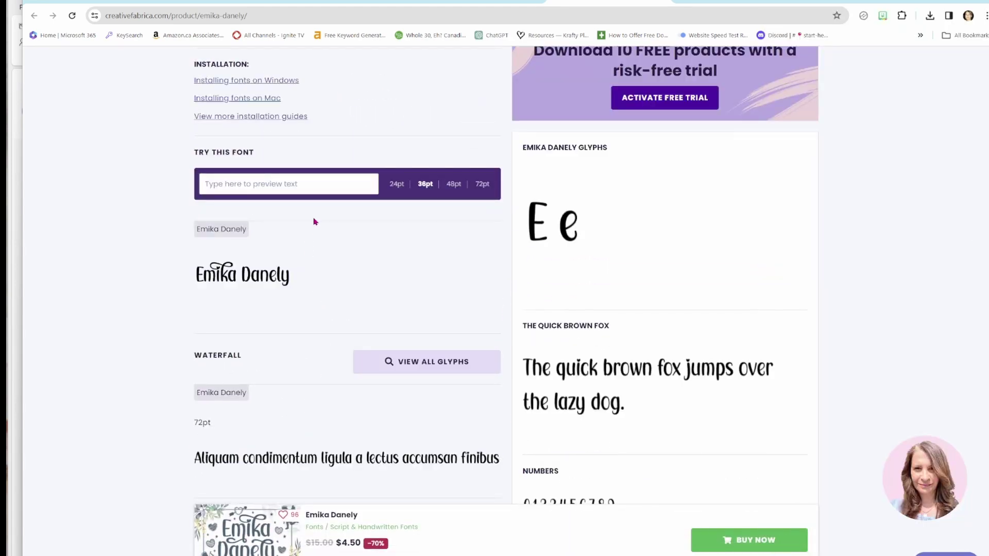
scroll(291, 184, "down", 2)
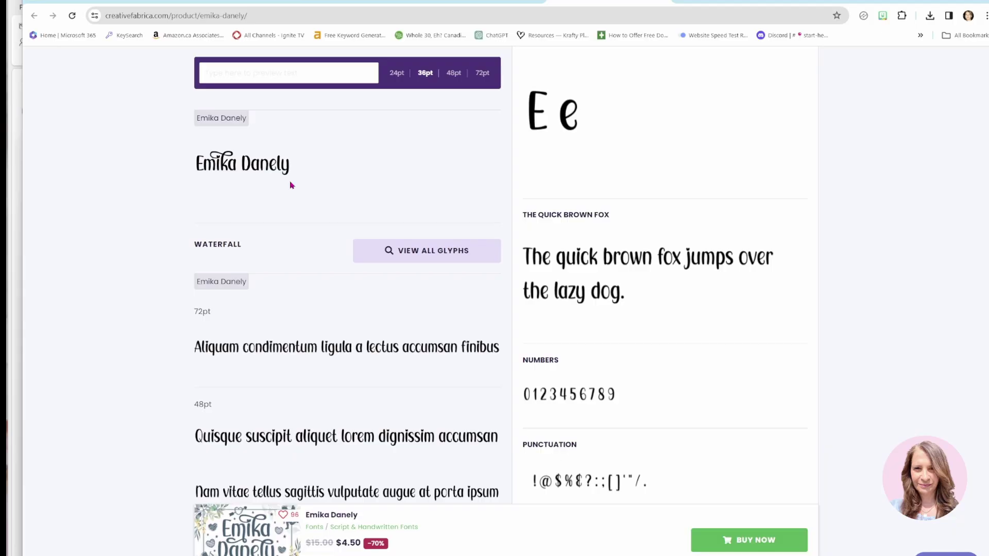
type("my")
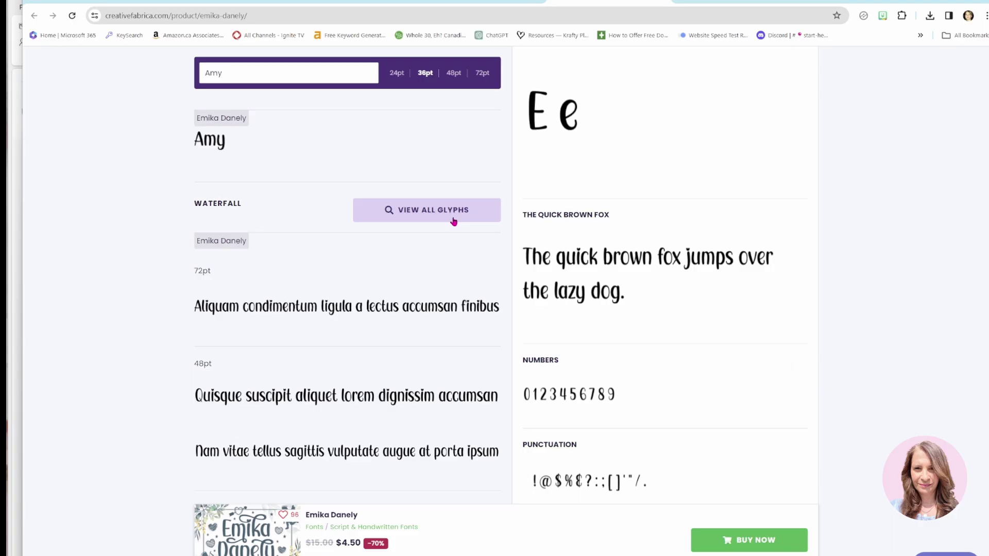
scroll(453, 221, "down", 2)
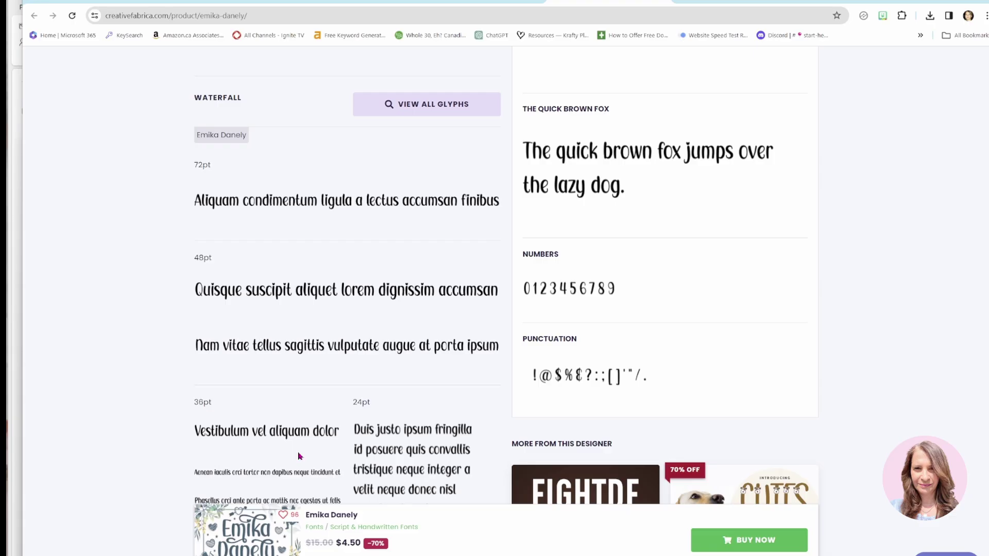
scroll(367, 196, "up", 2)
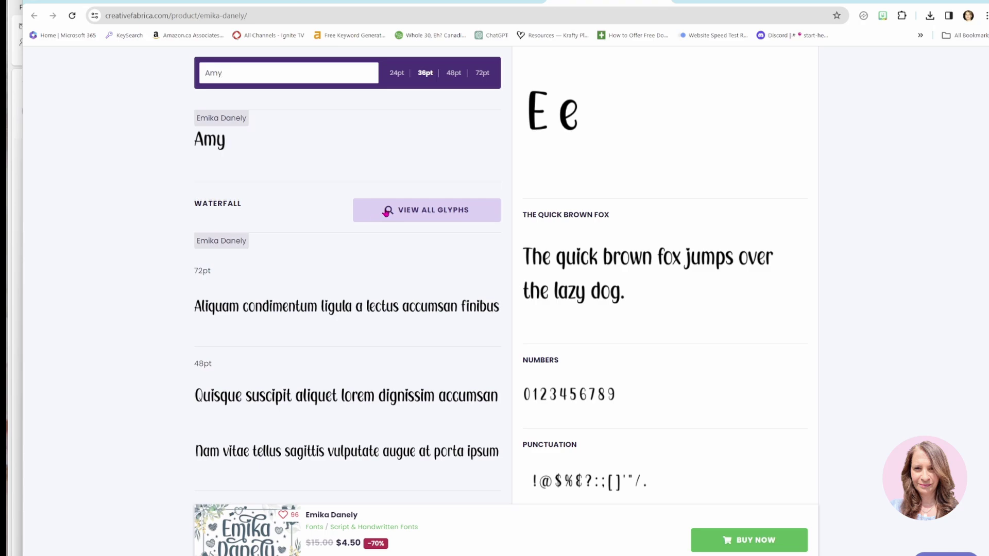
Open the full Emika Danely glyph specimen and review its swash and ornament glyphs
left_click(426, 217)
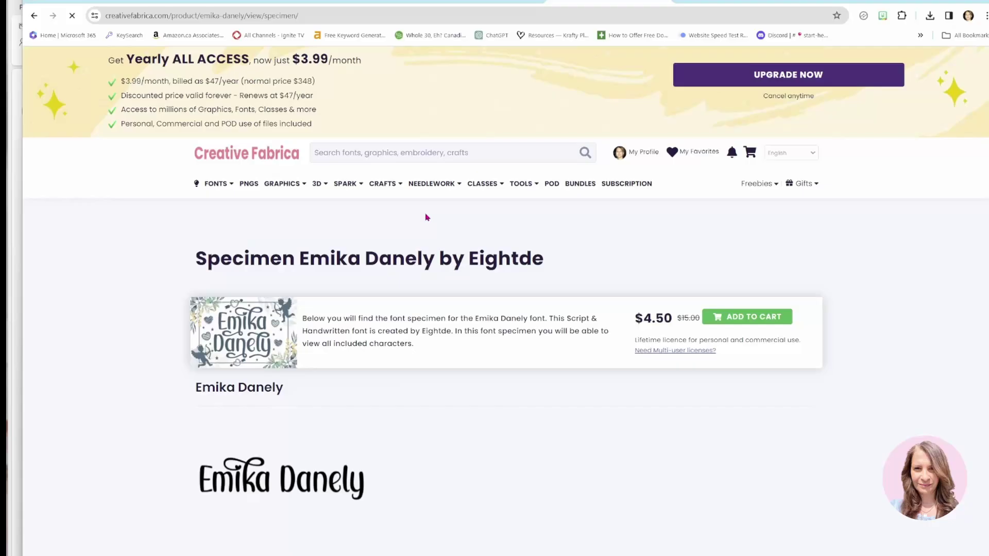
scroll(445, 362, "down", 6)
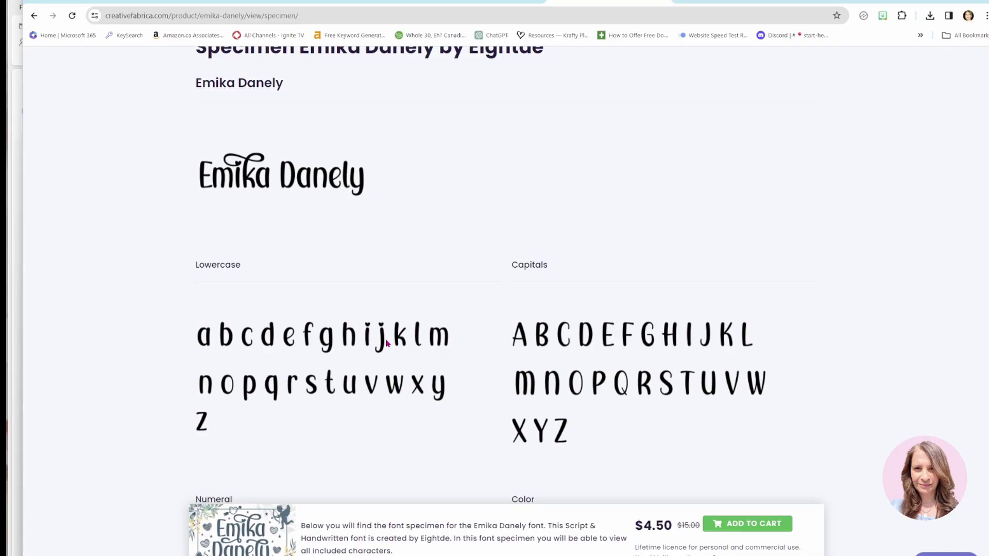
scroll(386, 344, "down", 6)
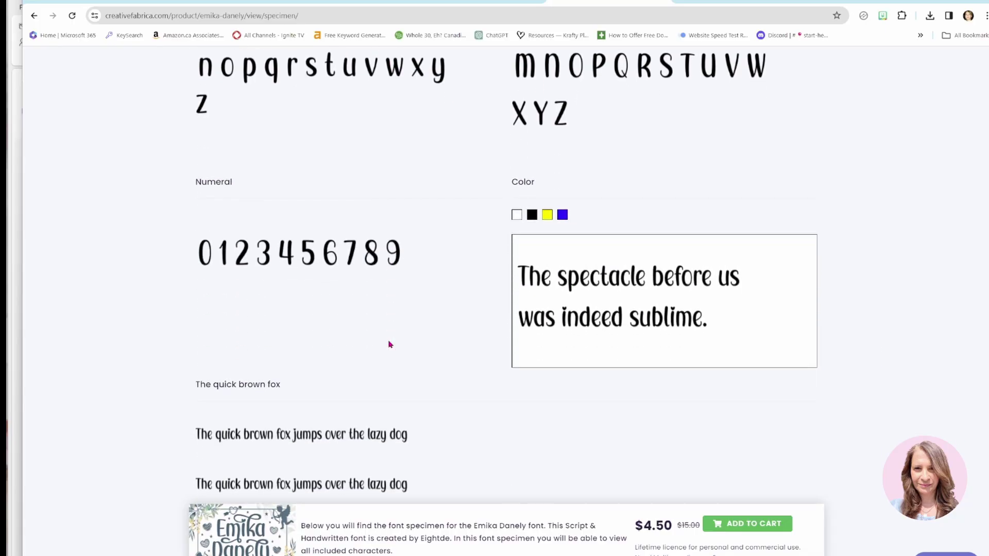
scroll(389, 344, "down", 6)
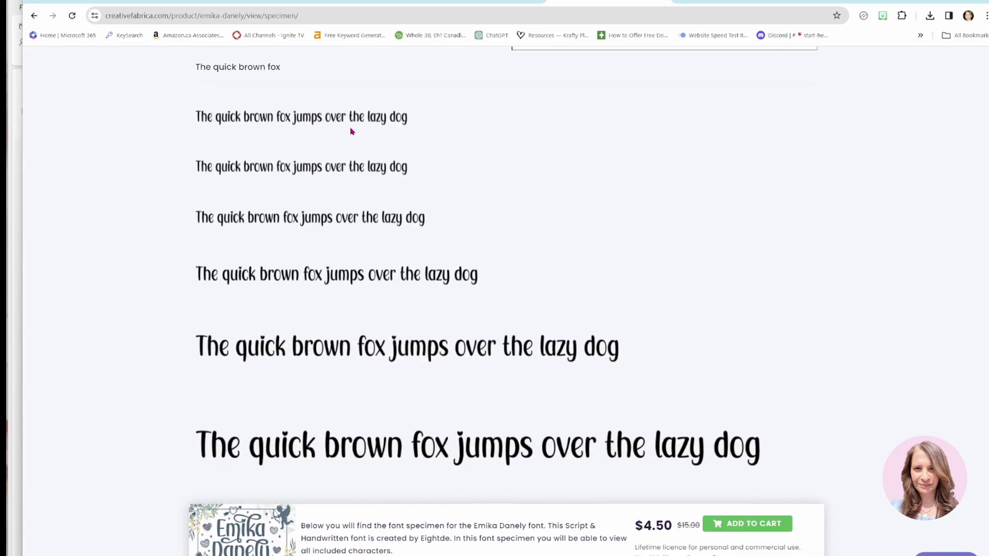
scroll(324, 369, "down", 8)
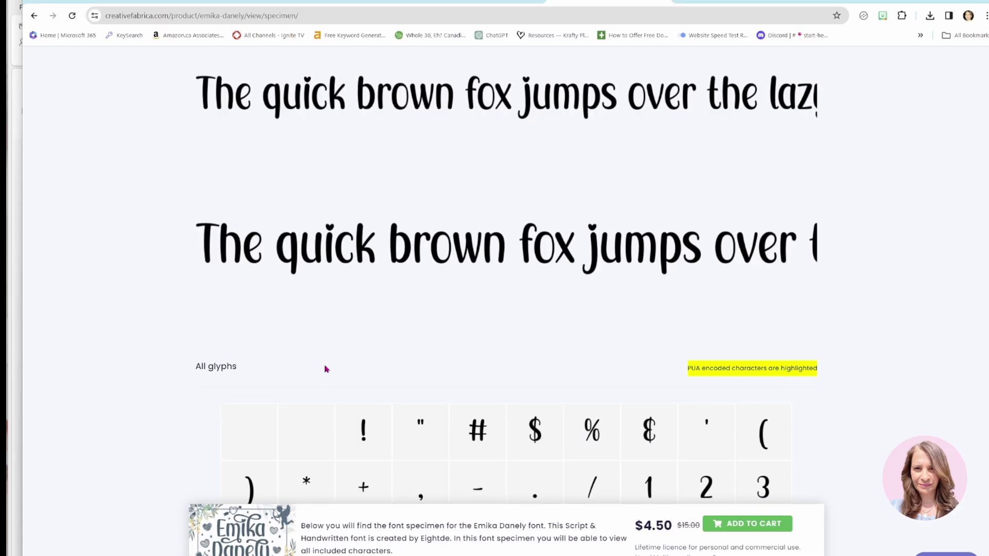
scroll(325, 369, "down", 2)
scroll(327, 355, "down", 1)
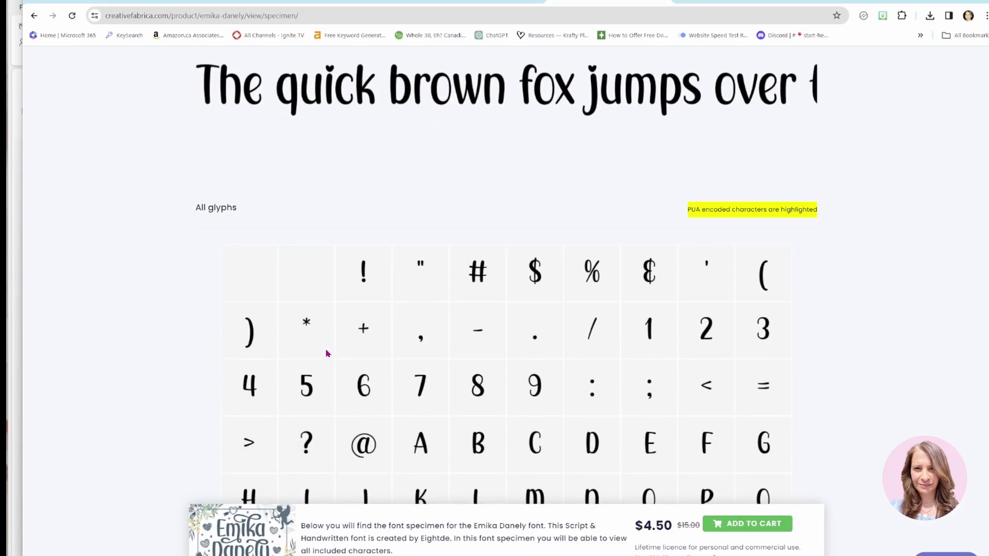
scroll(384, 315, "down", 8)
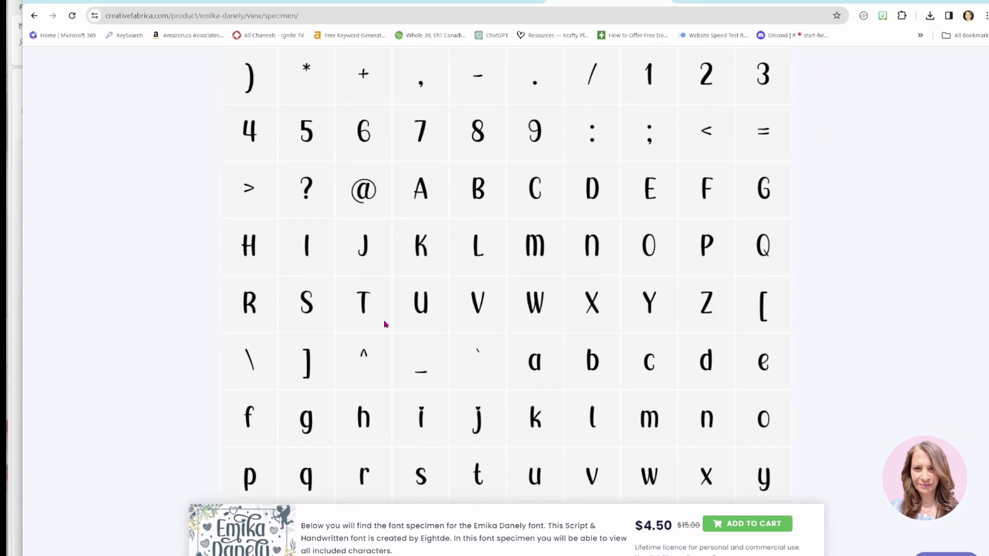
scroll(509, 320, "down", 8)
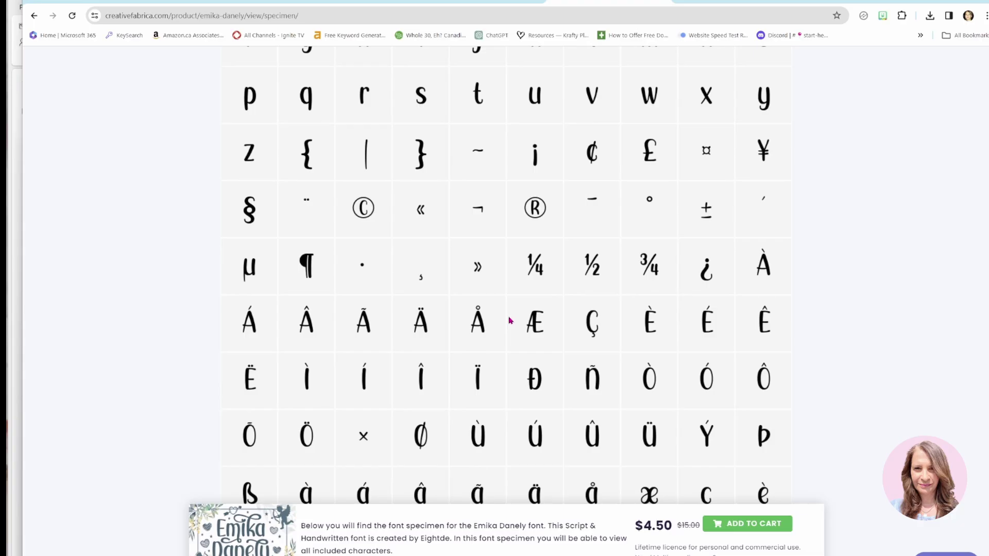
scroll(508, 320, "down", 8)
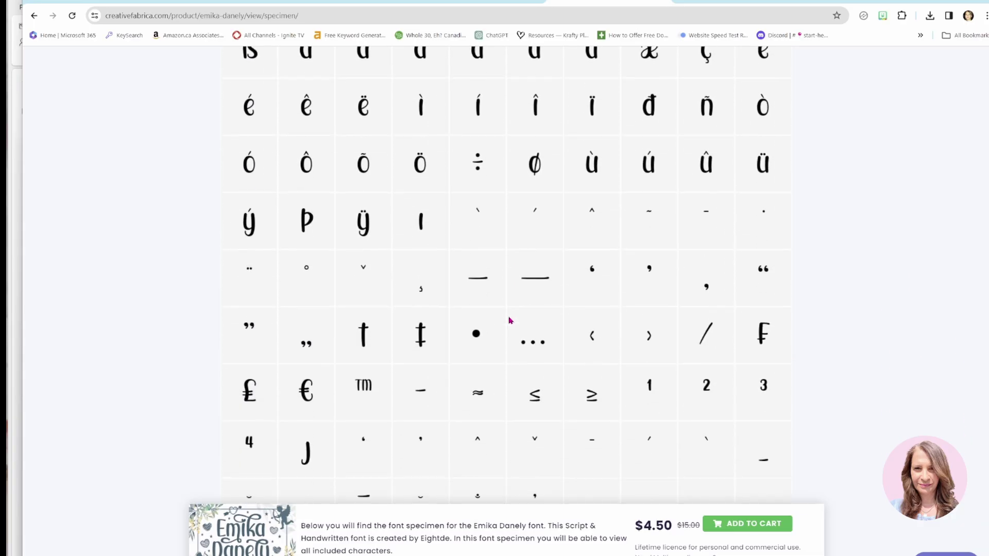
scroll(508, 320, "down", 9)
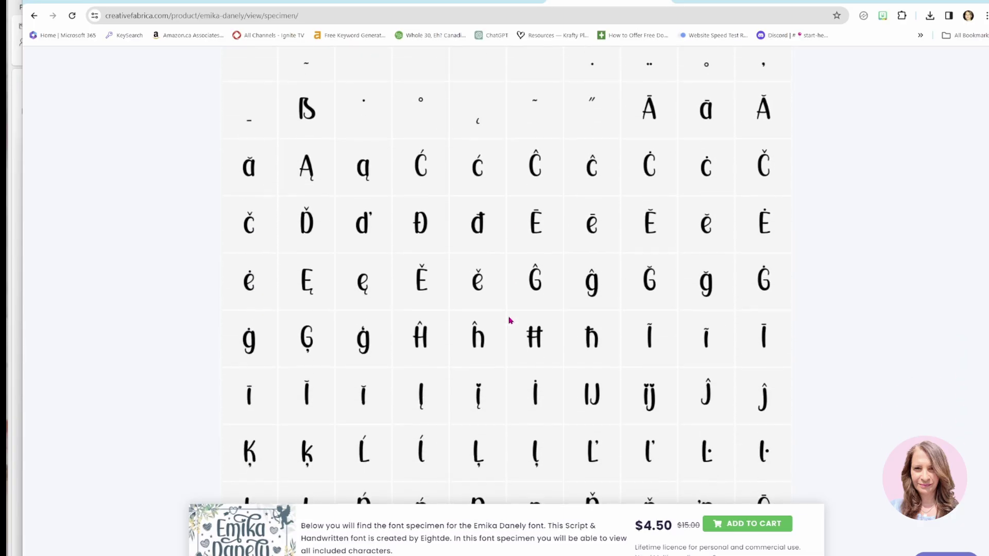
scroll(508, 321, "down", 10)
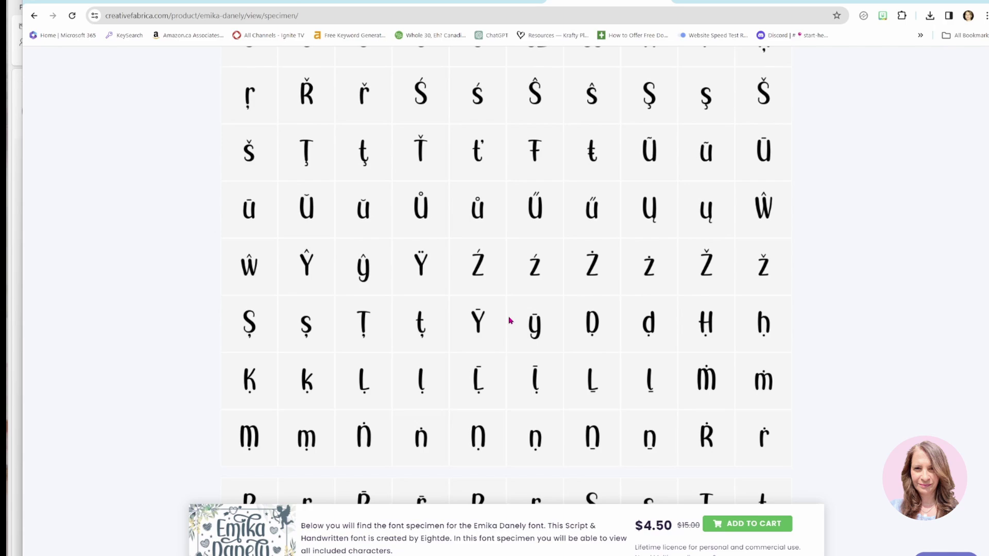
scroll(509, 320, "down", 4)
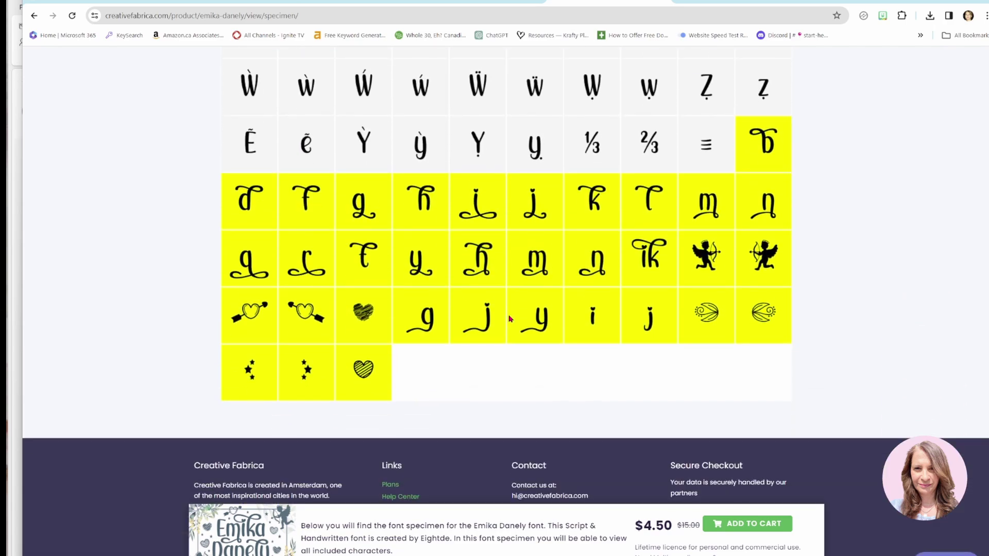
scroll(478, 265, "up", 1)
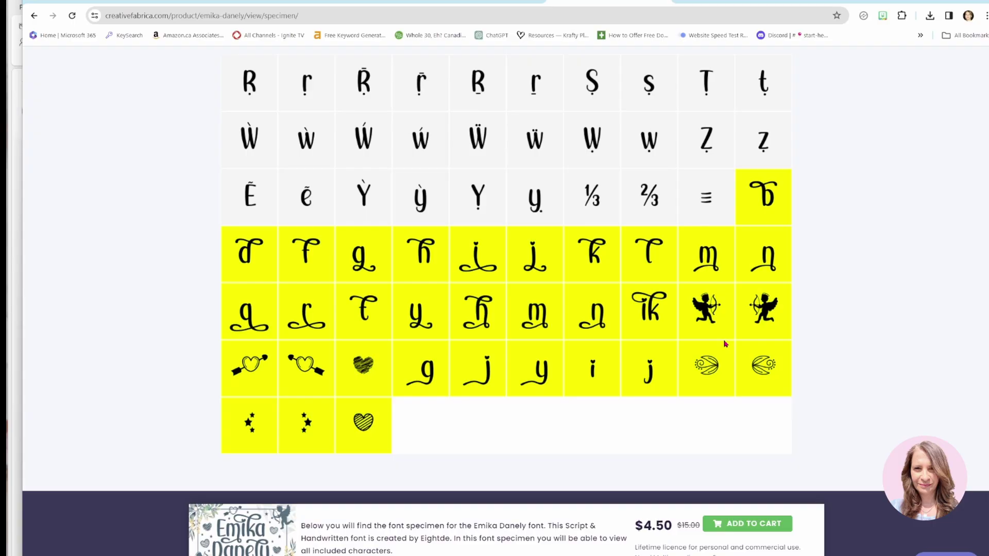
scroll(725, 343, "up", 15)
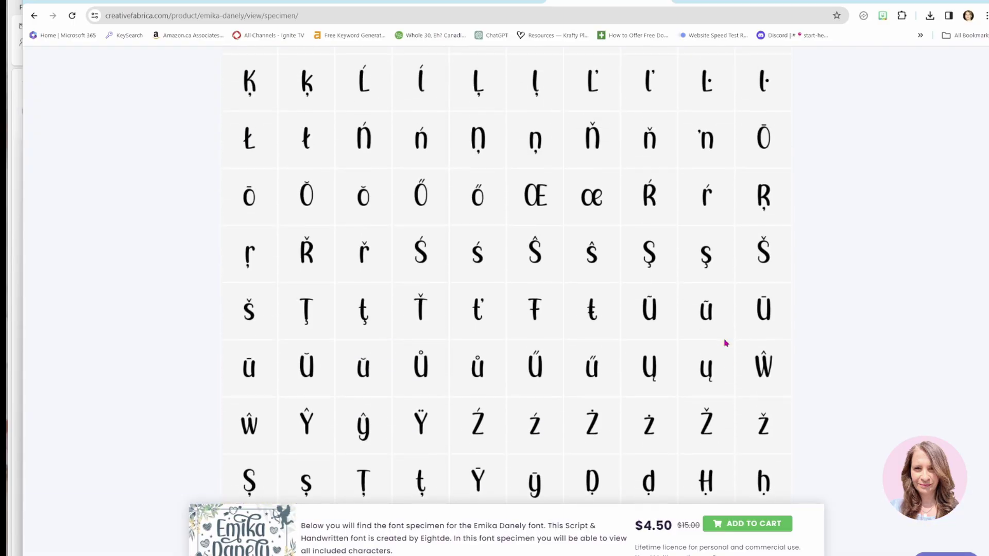
scroll(682, 326, "up", 1)
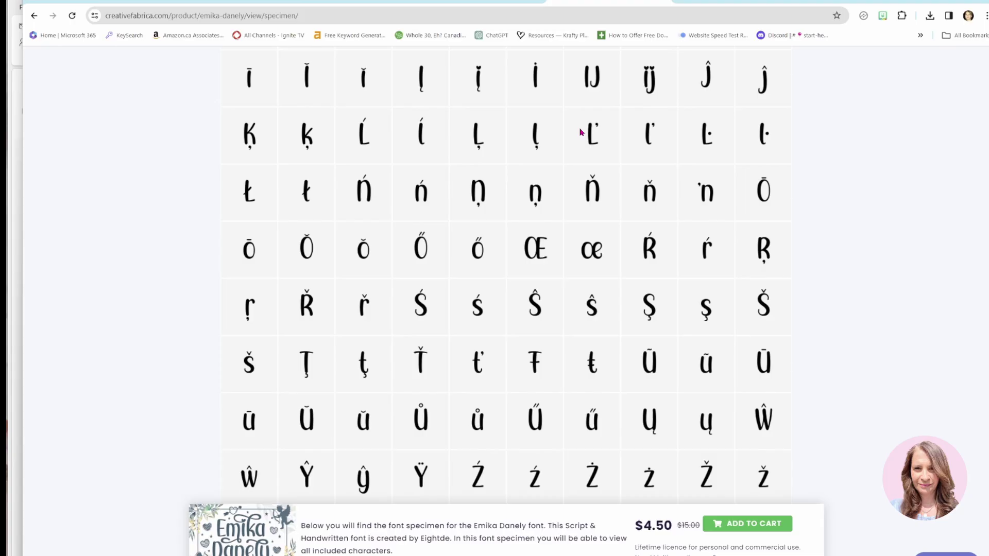
Close the specimen tab and scroll the Special Font Bundle page back to the top
key("ctrl+w")
scroll(497, 326, "up", 15)
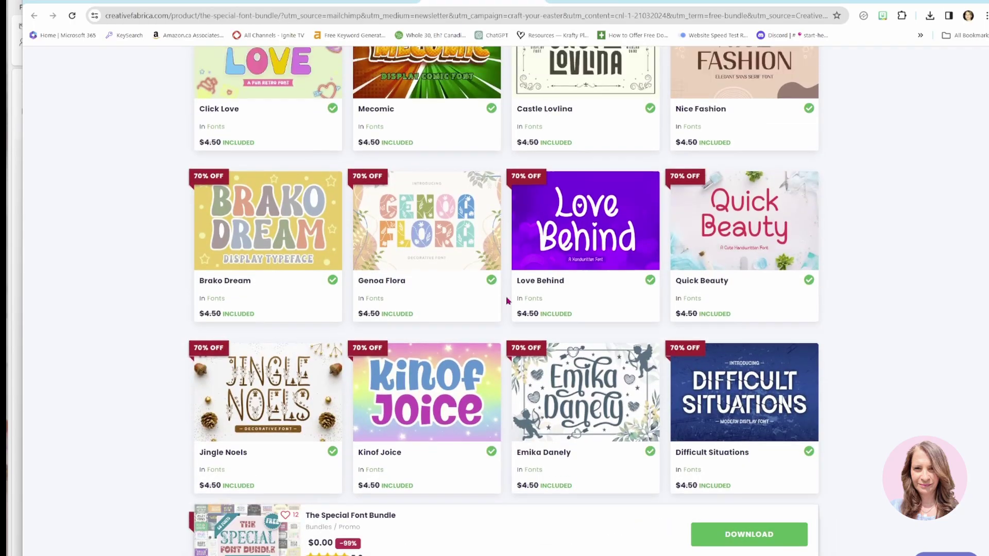
scroll(497, 325, "up", 20)
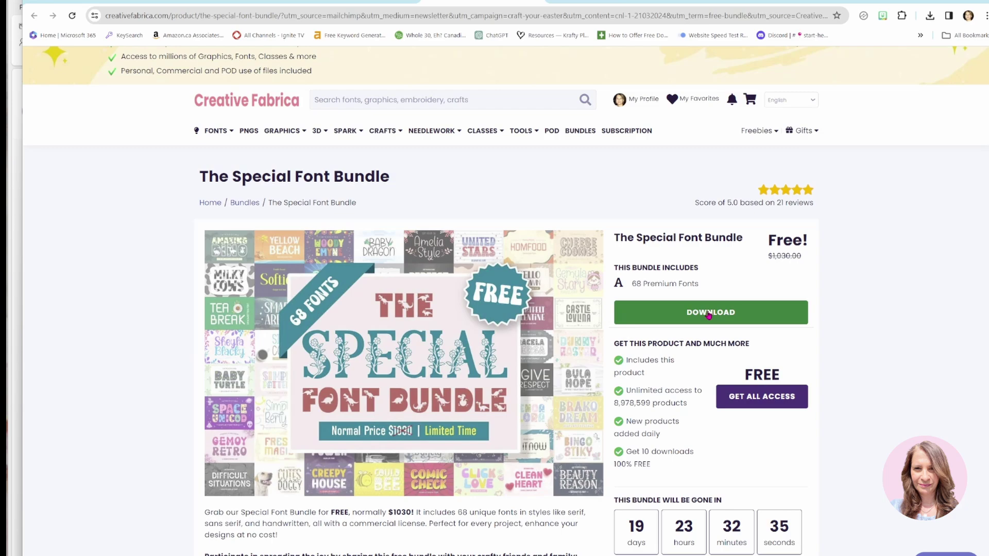
mouse_move(726, 555)
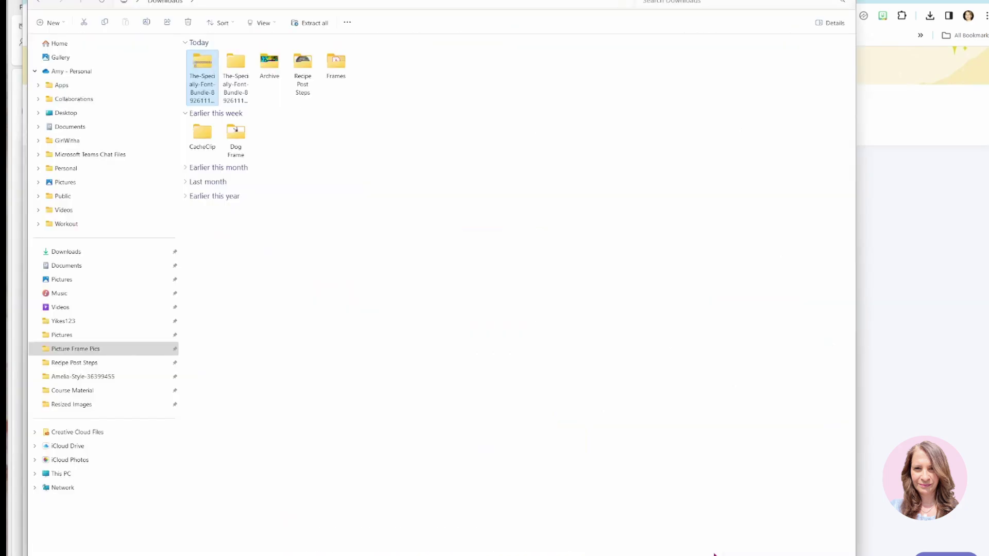
Extract the Special Font Bundle zip in Downloads and open the extracted font folder
left_click(697, 538)
right_click(203, 70)
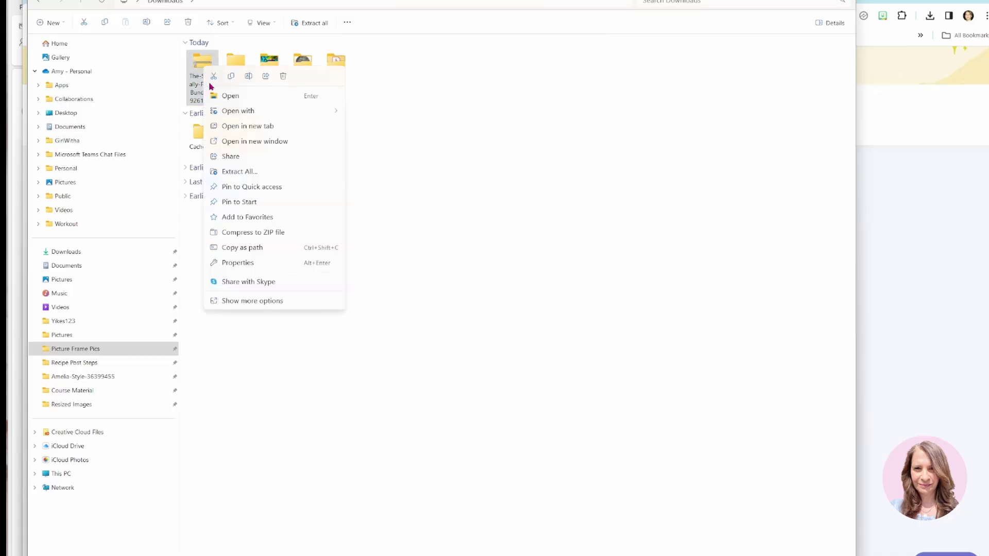
left_click(242, 172)
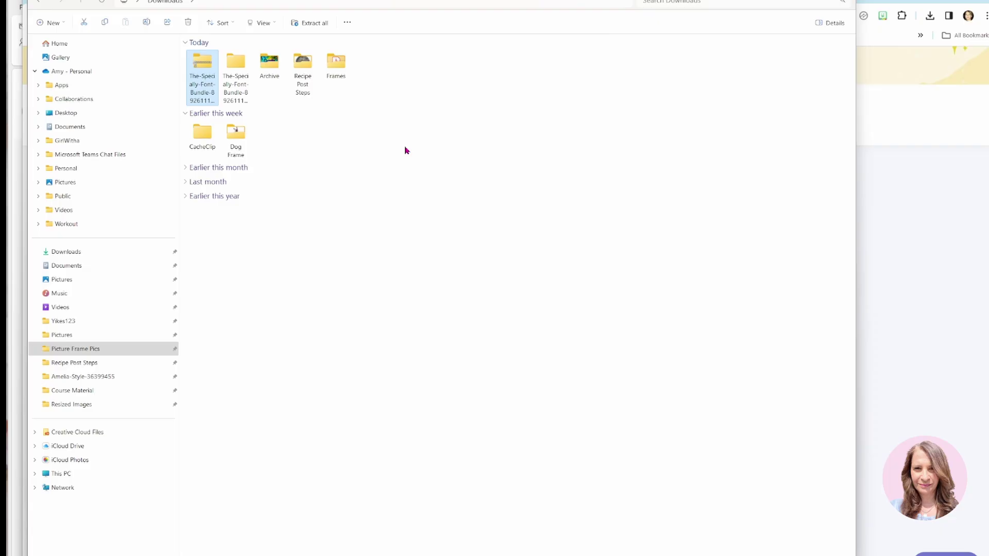
double_click(234, 62)
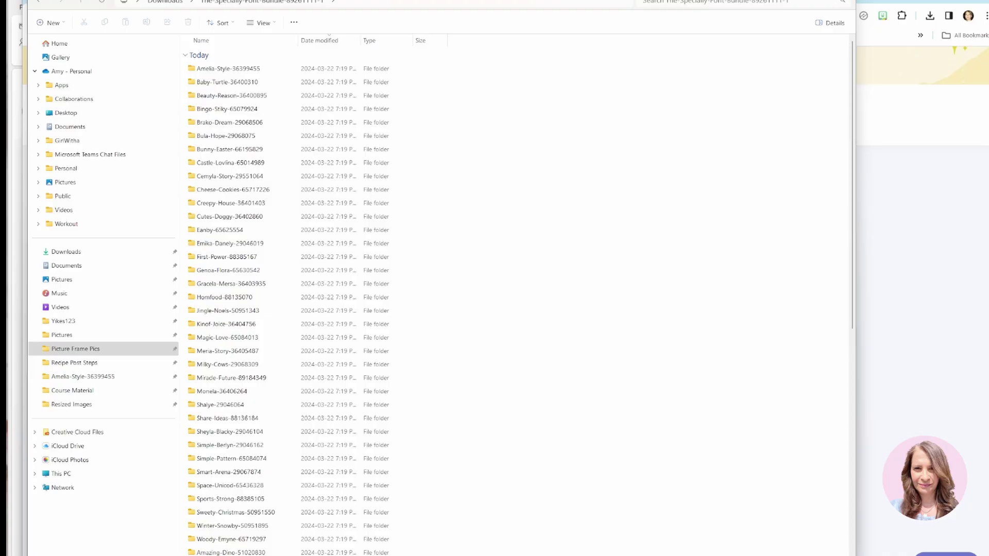
left_click_drag(541, 4, 986, 49)
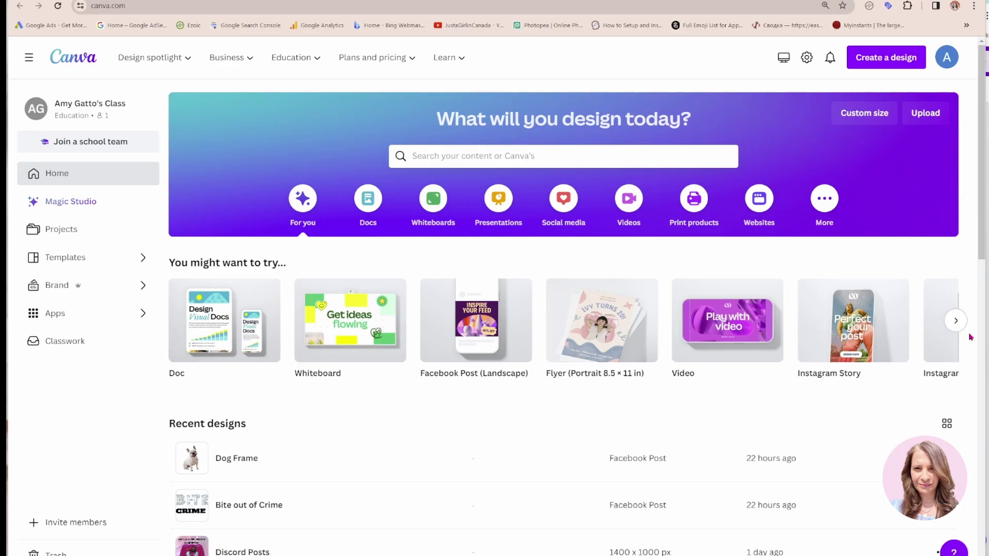
Open the Easy As 123abc brand kit and add a new entry under its Fonts
left_click(37, 286)
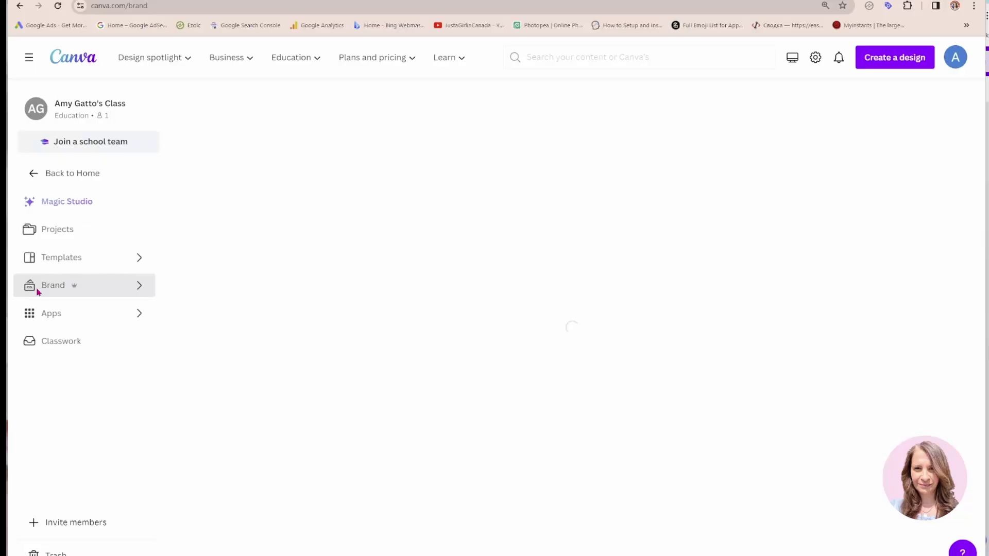
left_click(496, 222)
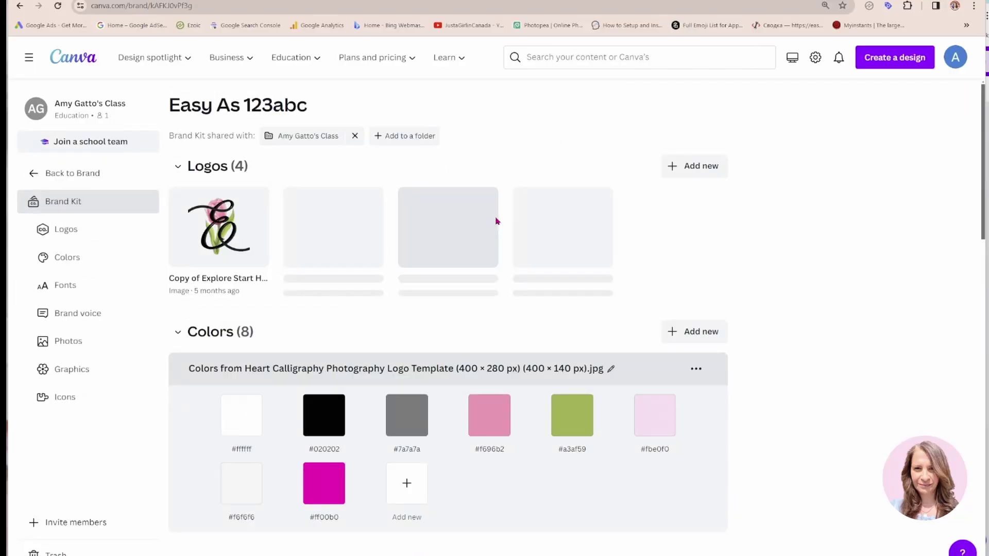
scroll(821, 397, "down", 2)
scroll(822, 394, "down", 2)
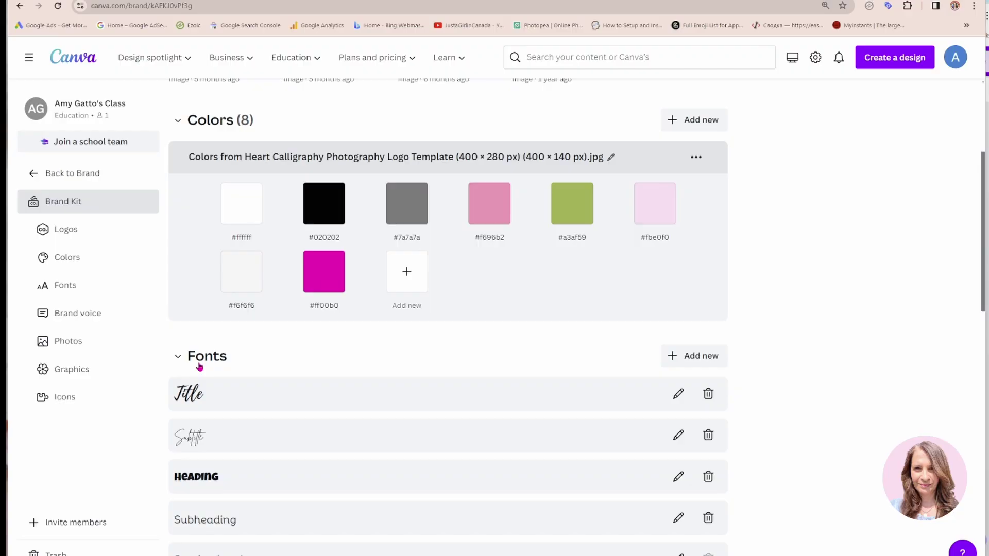
left_click(696, 364)
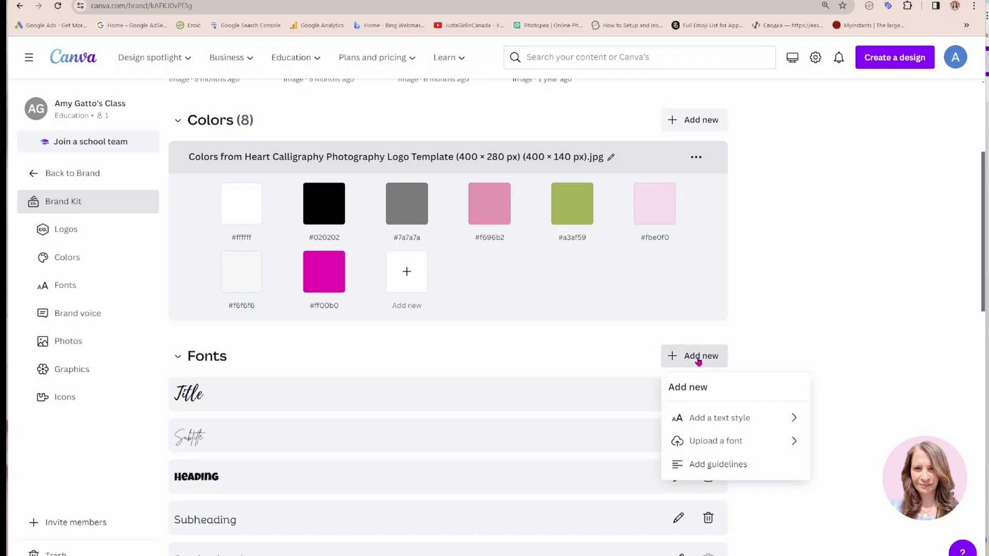
Upload Emika Danely.otf from the bundle's Emika-Danely folder to the brand kit's fonts
left_click(723, 444)
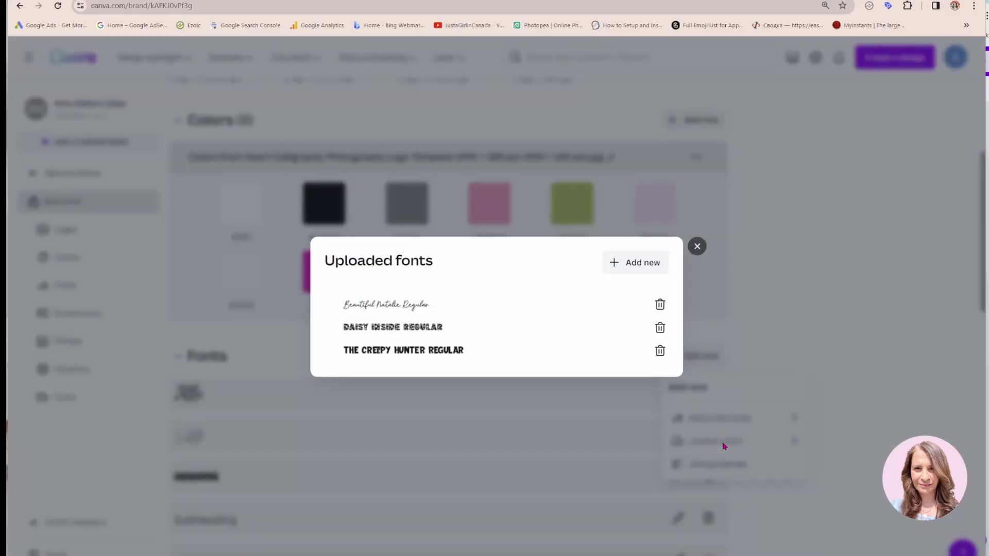
left_click(608, 264)
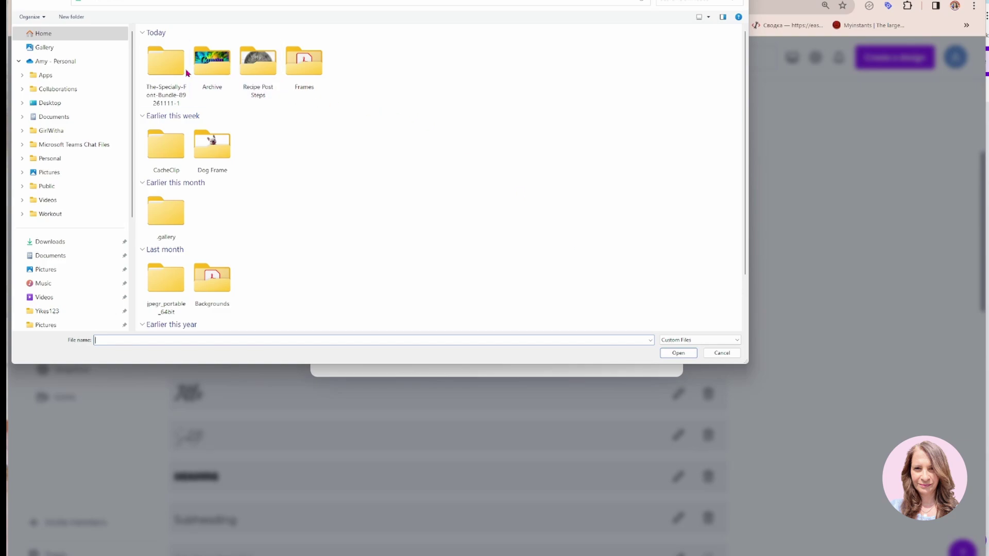
left_click(165, 67)
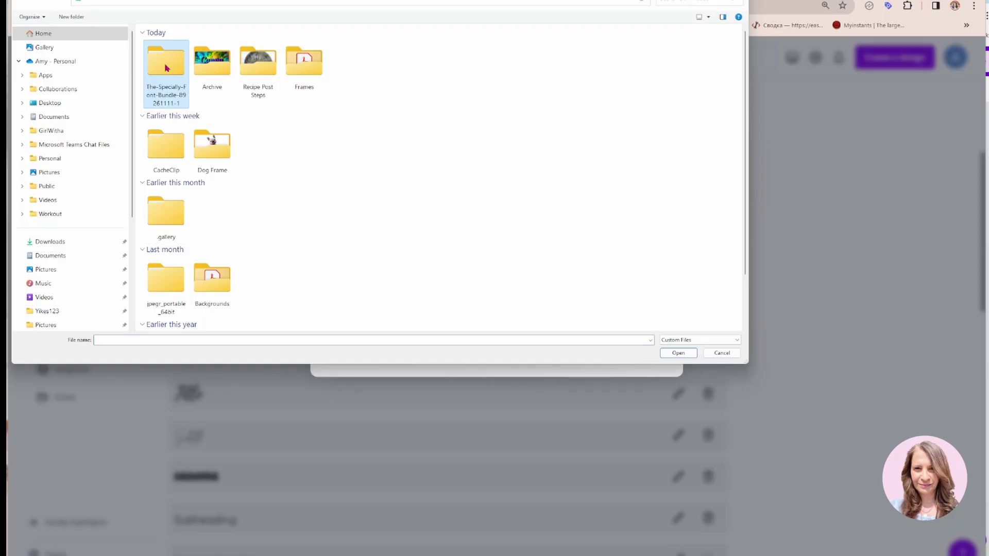
double_click(165, 68)
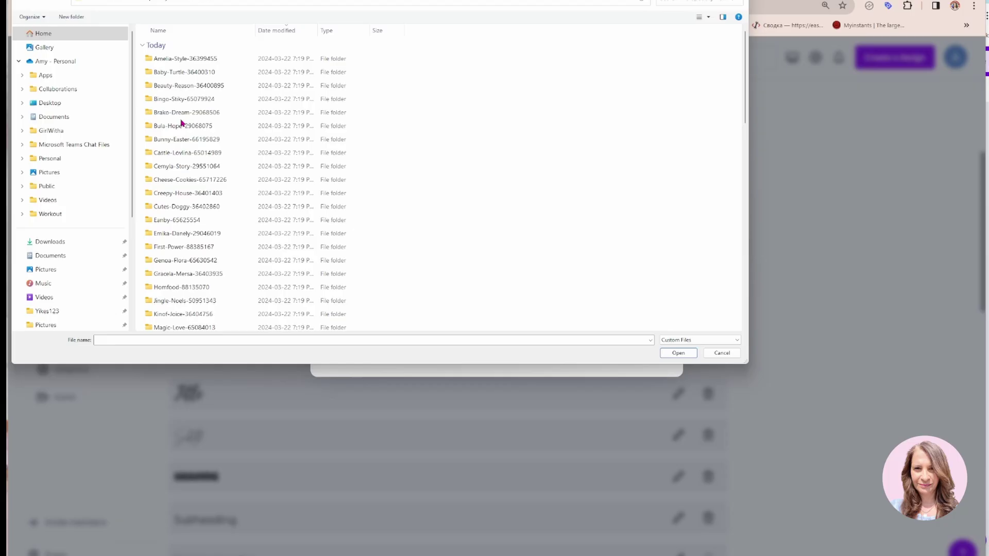
left_click(168, 238)
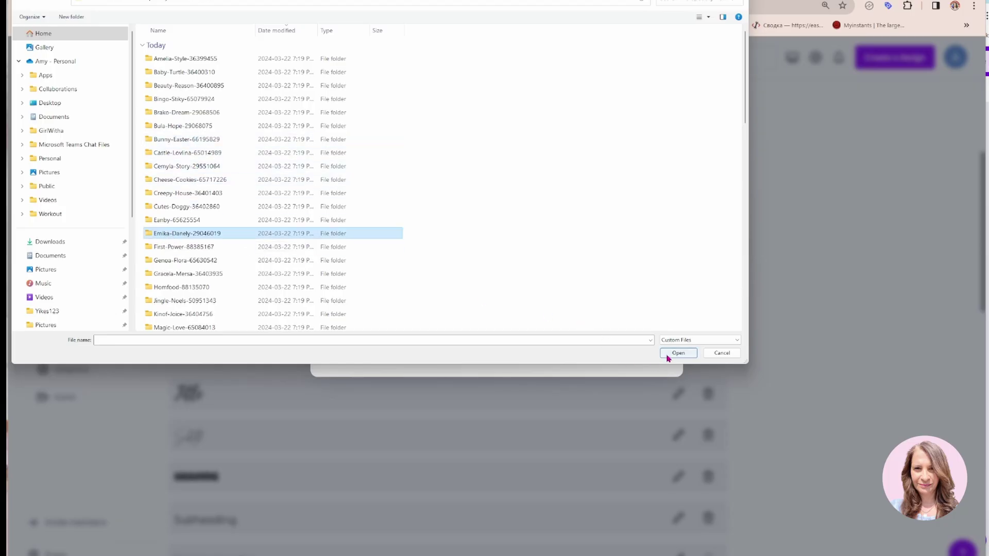
double_click(168, 237)
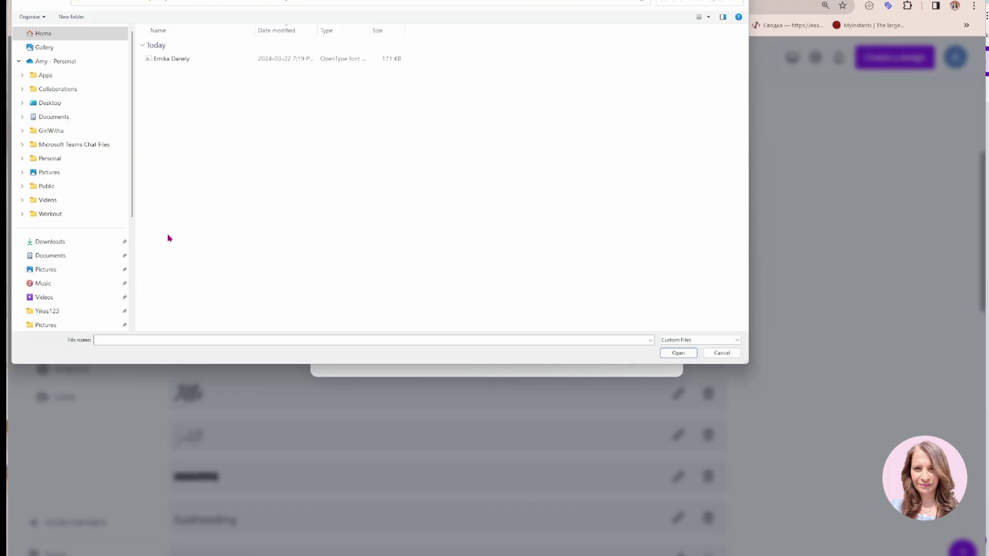
left_click(172, 61)
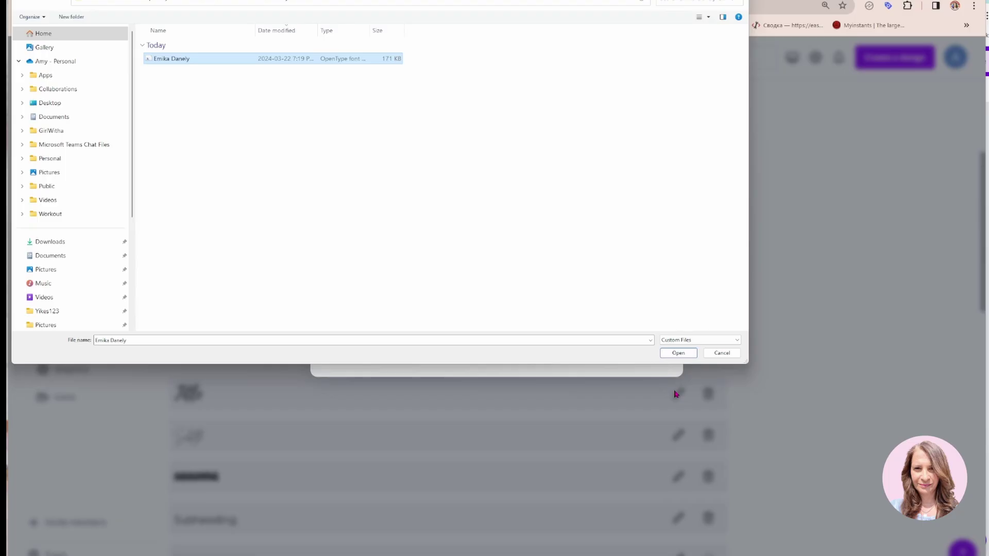
left_click(671, 354)
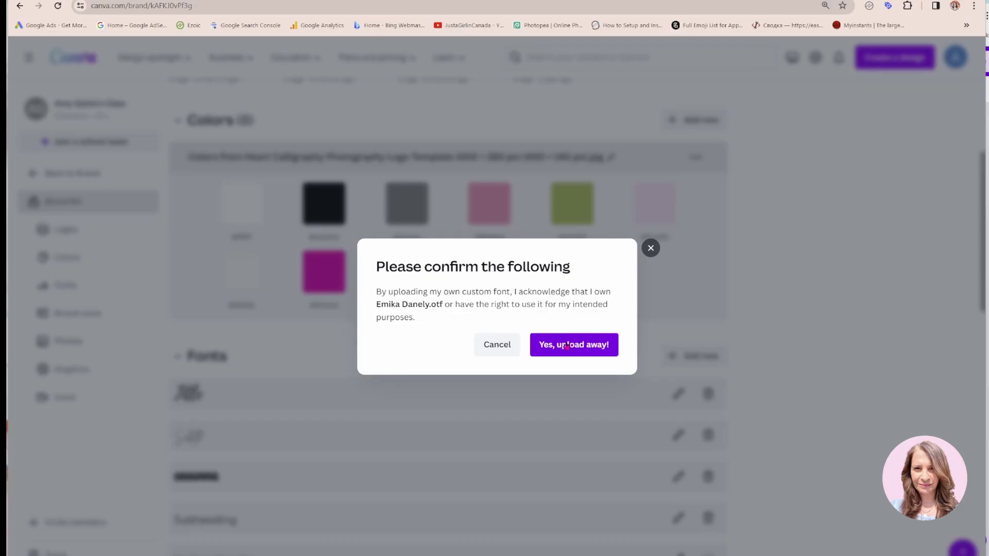
left_click(580, 354)
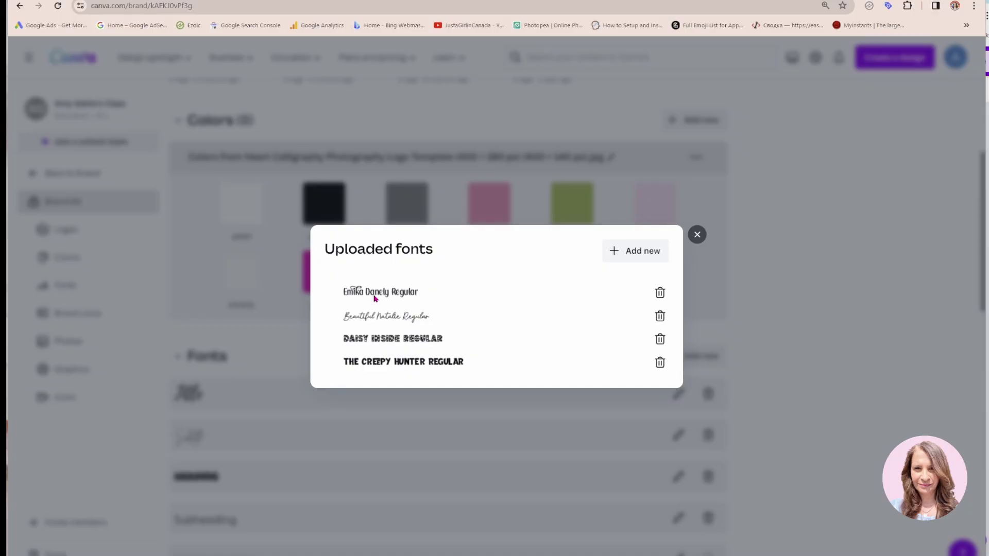
left_click(694, 241)
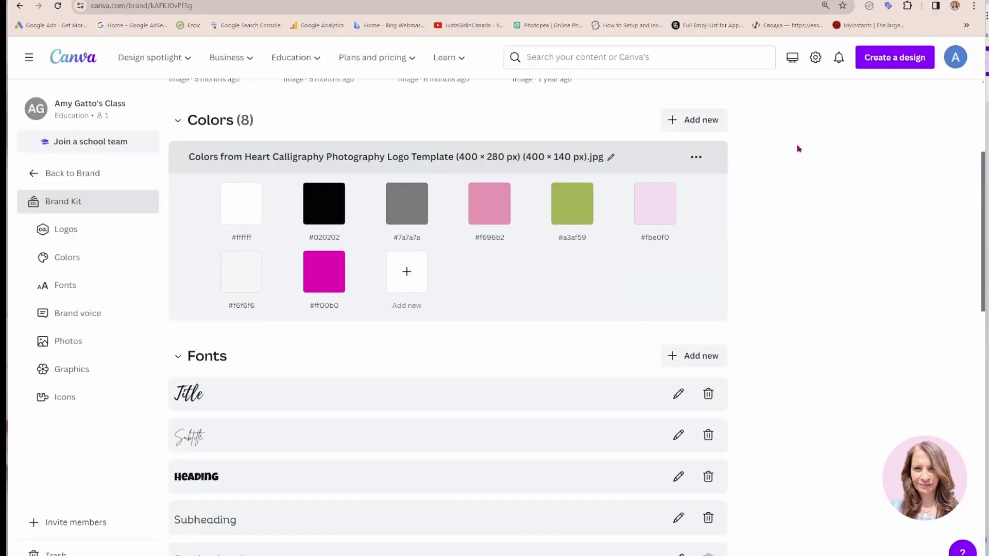
Create a new Facebook Post design and add a paragraph text box
left_click(881, 61)
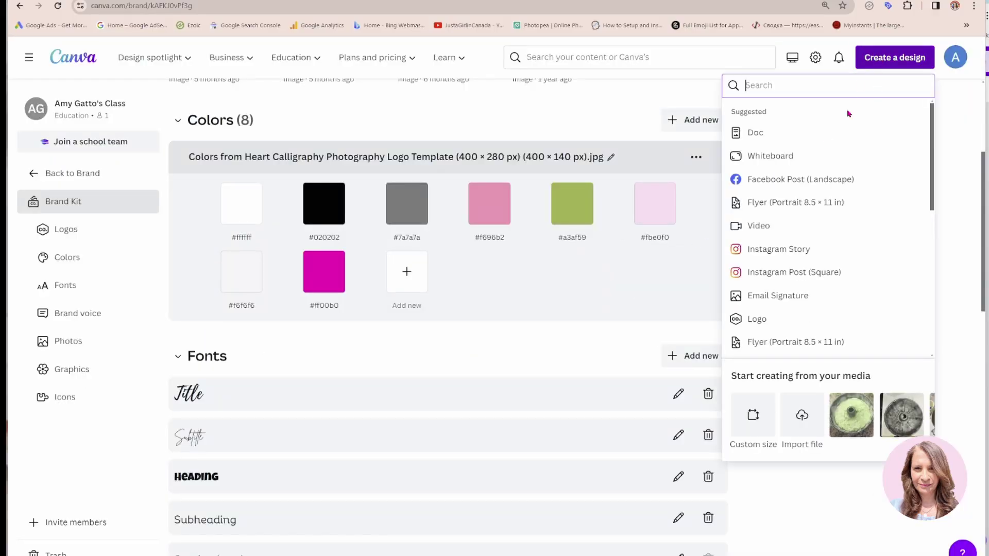
left_click(808, 179)
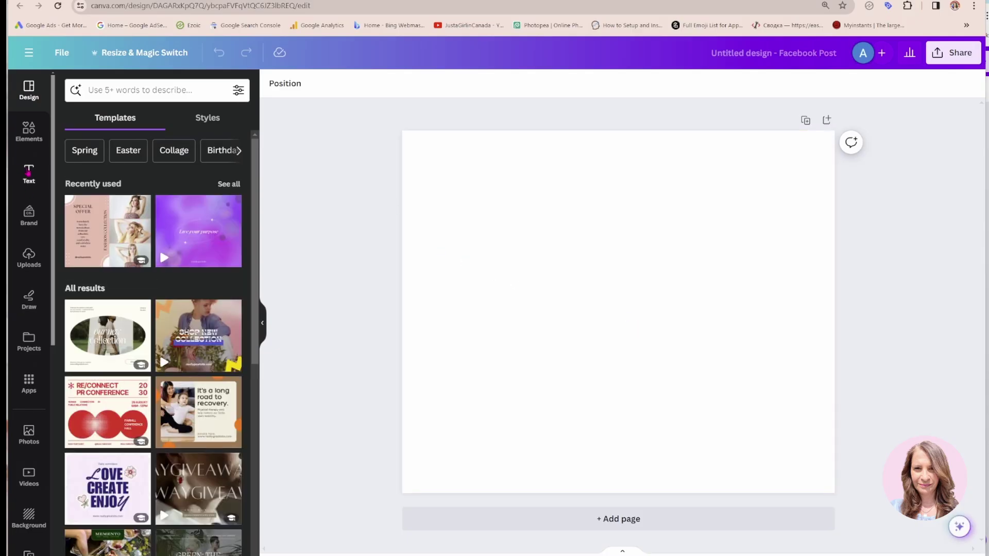
left_click(29, 173)
left_click(131, 125)
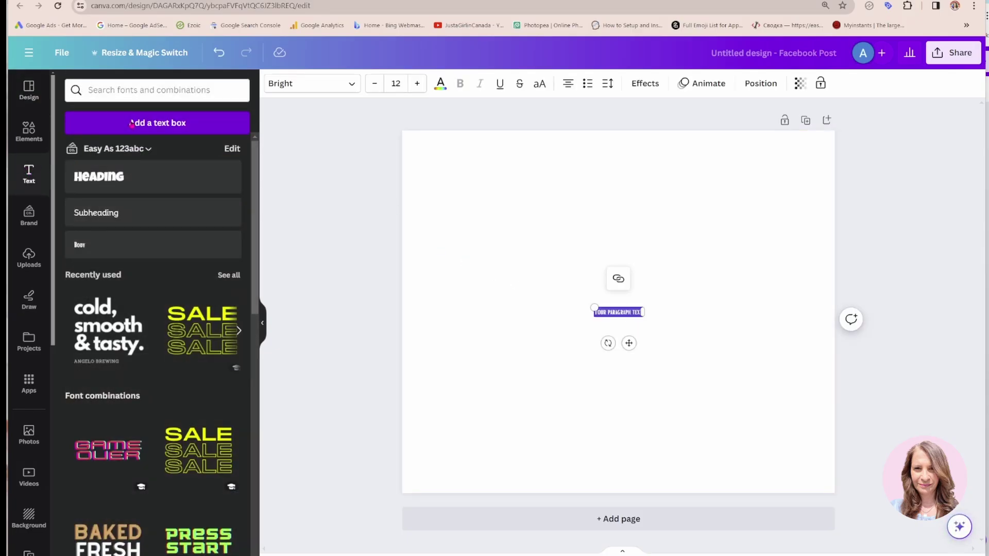
Set the text to size 42, then enlarge the box to size 73.4 and open the font list
left_click(397, 83)
left_click(417, 392)
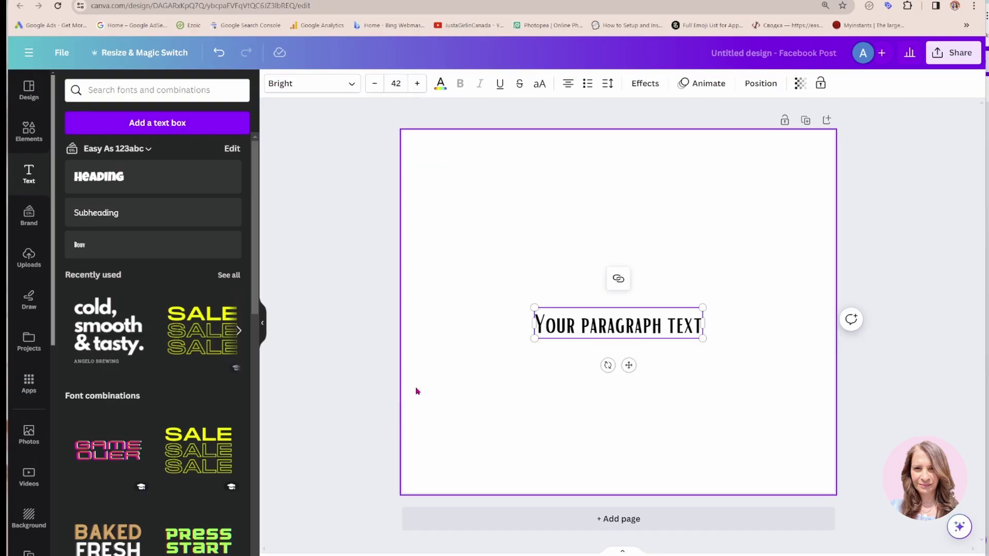
left_click_drag(703, 308, 759, 272)
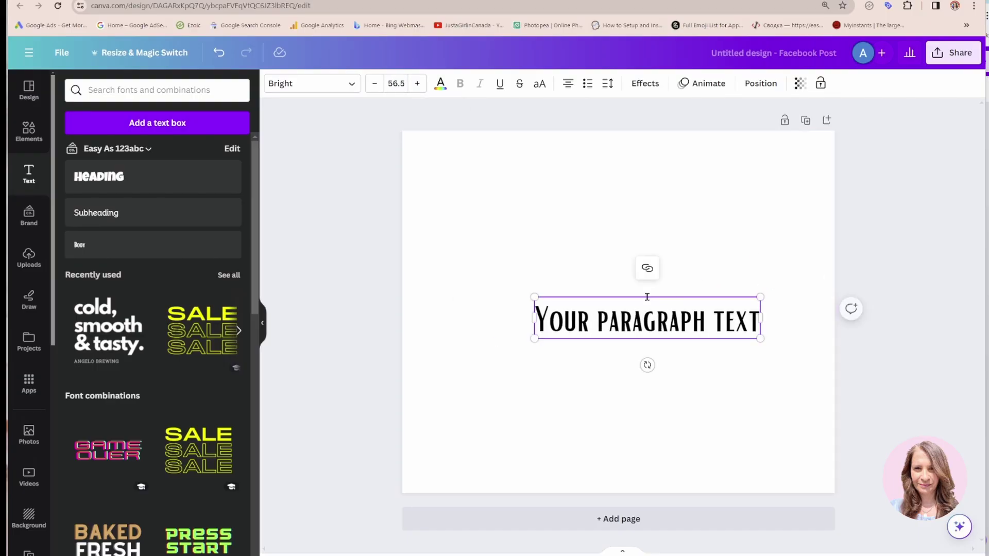
left_click_drag(533, 338, 477, 397)
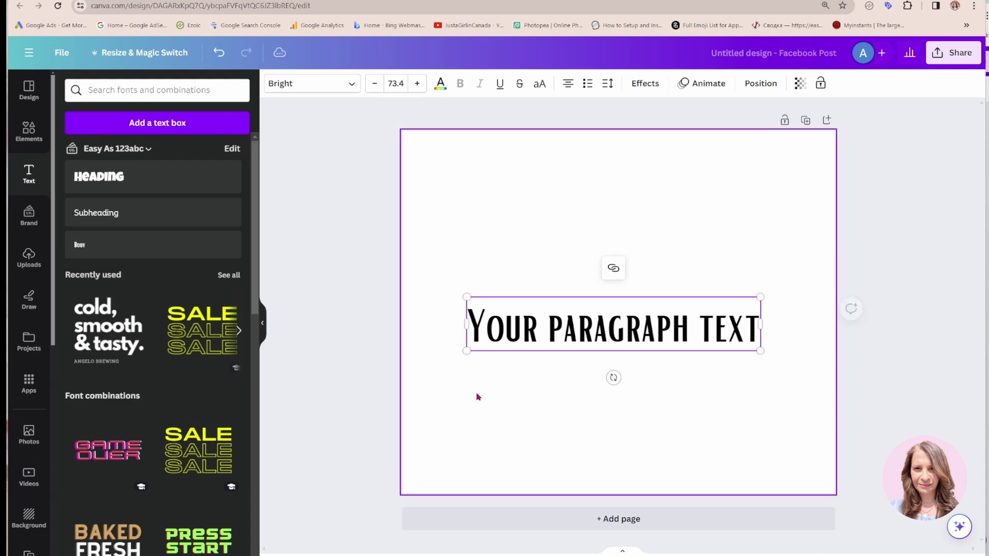
left_click(350, 85)
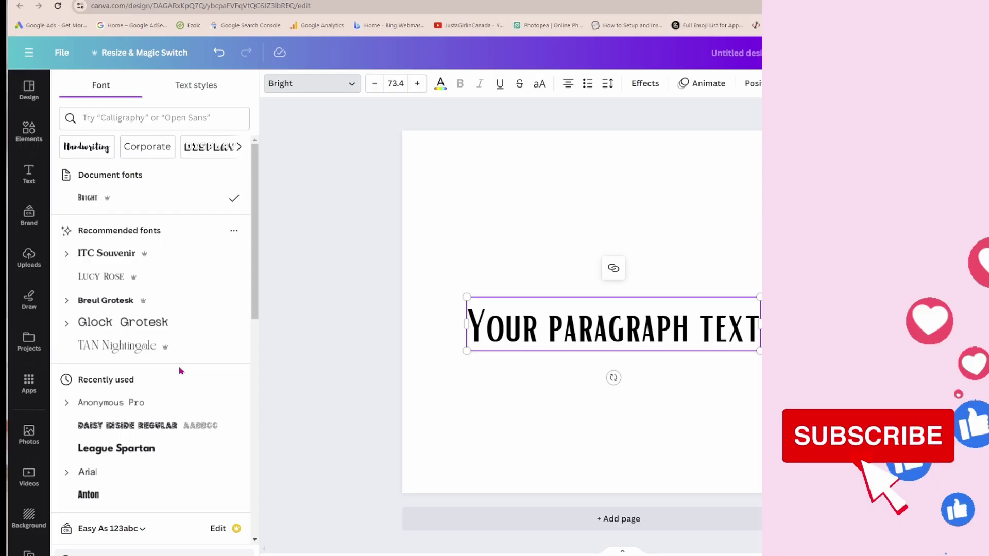
Search 'emi' to apply the Emika Danely Regular font, then select the placeholder text
scroll(180, 372, "down", 3)
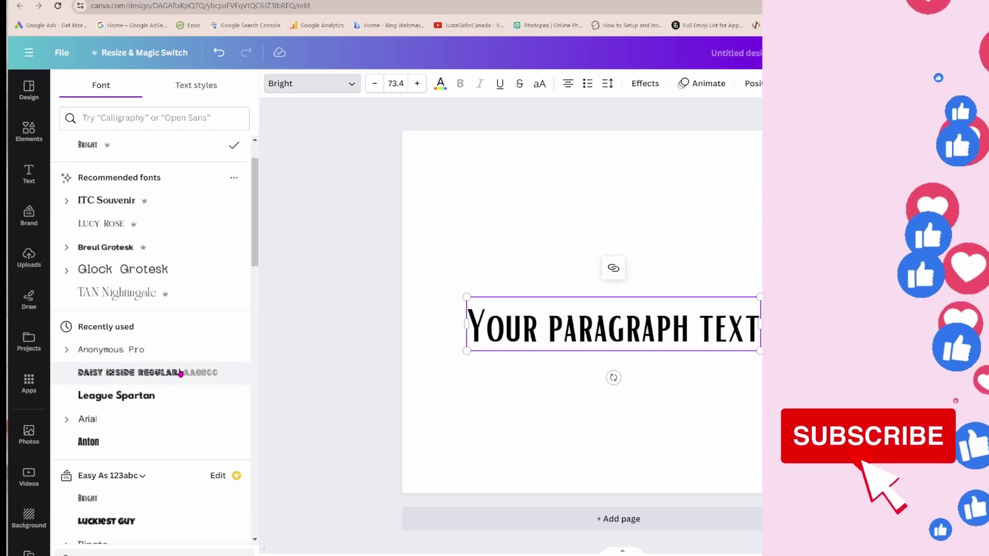
left_click(151, 117)
type("emi")
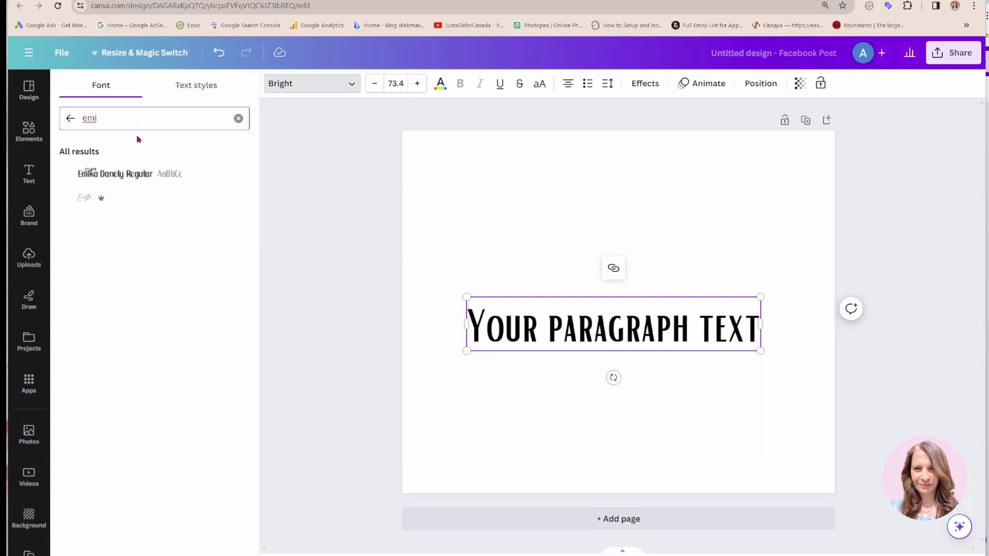
left_click(115, 173)
left_click(778, 327)
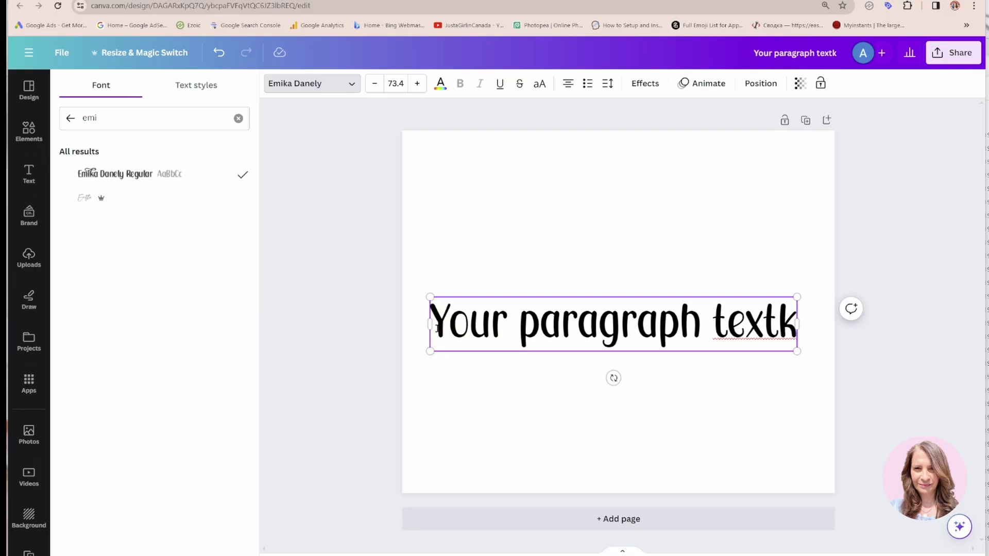
left_click_drag(437, 328, 788, 324)
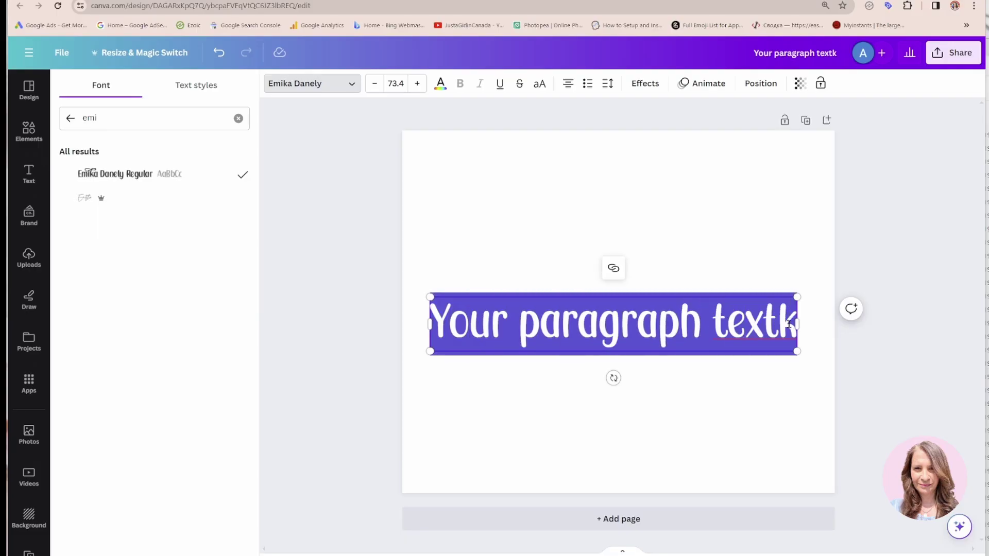
Type 'Emika Danely Regular' as the text box wording
type("Emi")
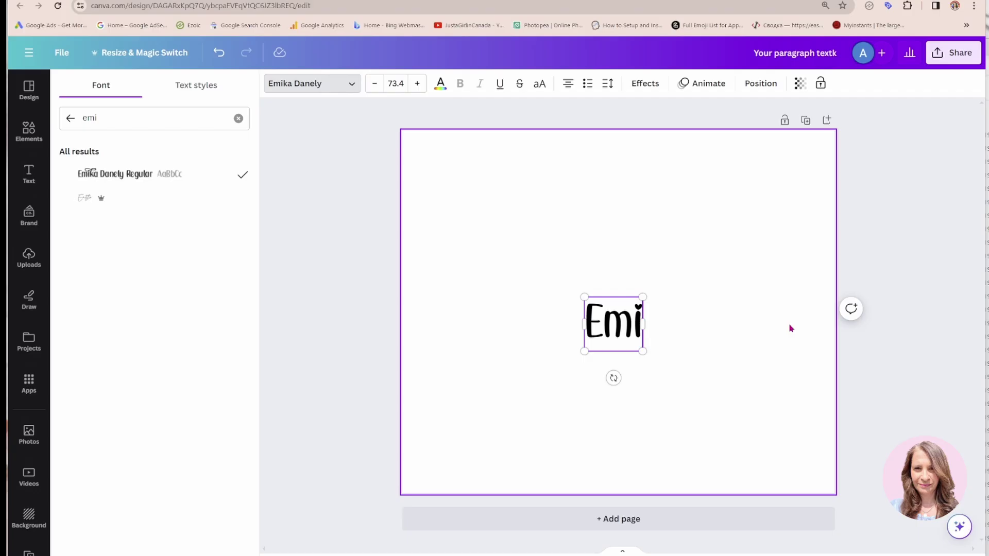
type("ka Dan")
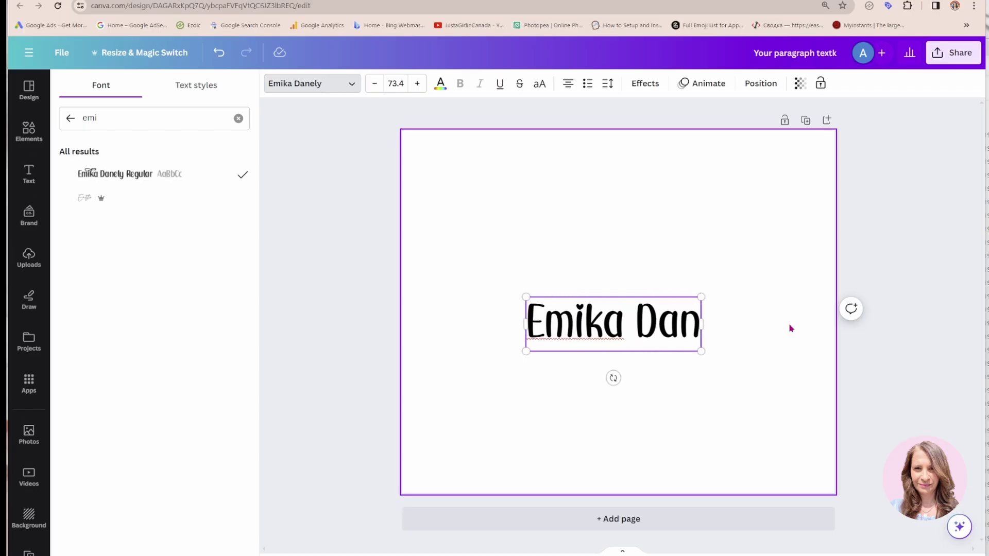
type("ely R")
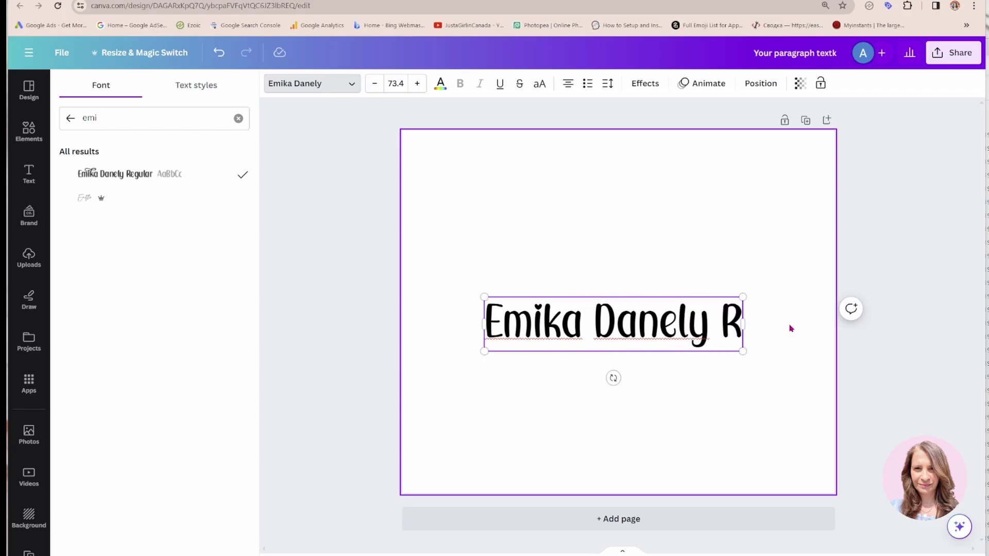
type("egular")
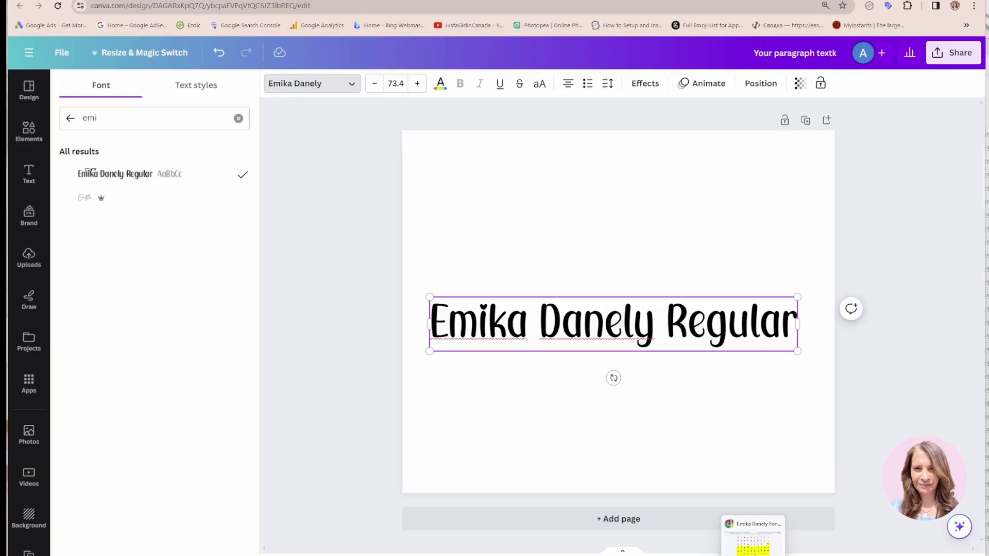
Go to the Creative Fabrica home tab and open Fontcloud from the Tools menu
key("alt+Tab")
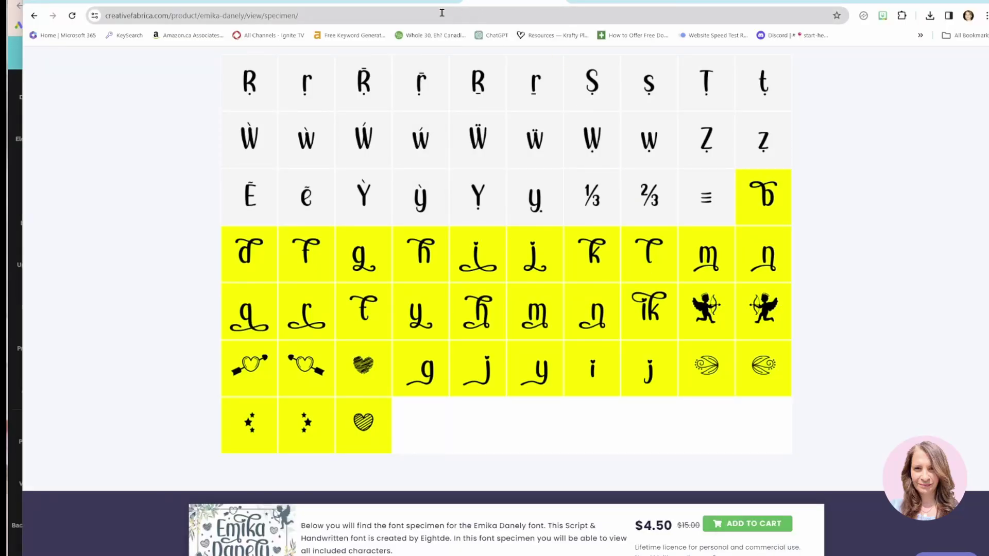
left_click(287, 2)
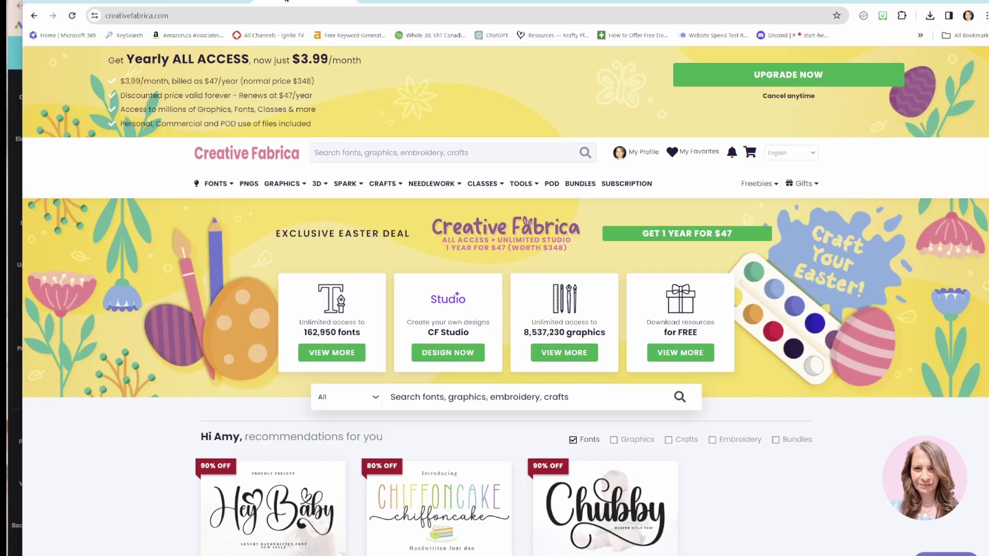
mouse_move(520, 187)
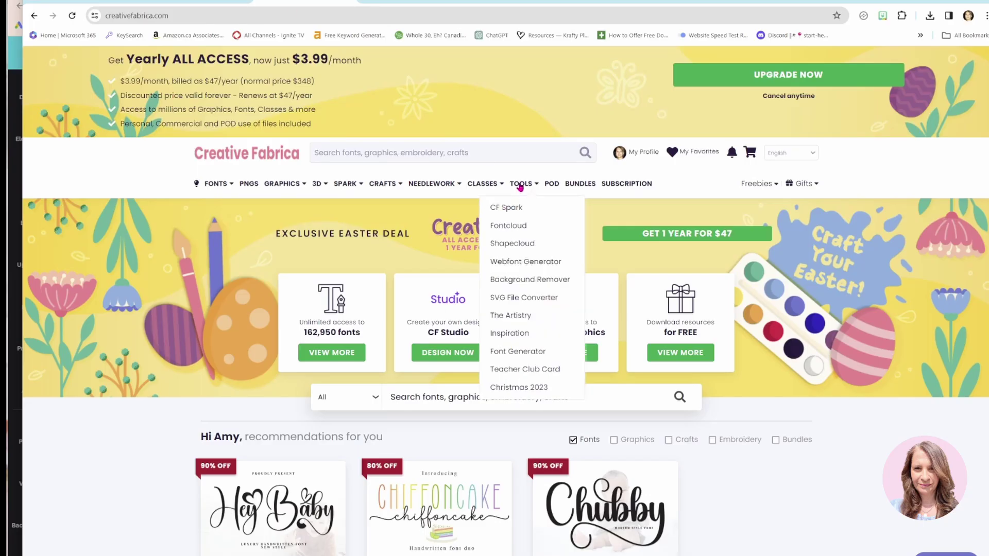
left_click(502, 230)
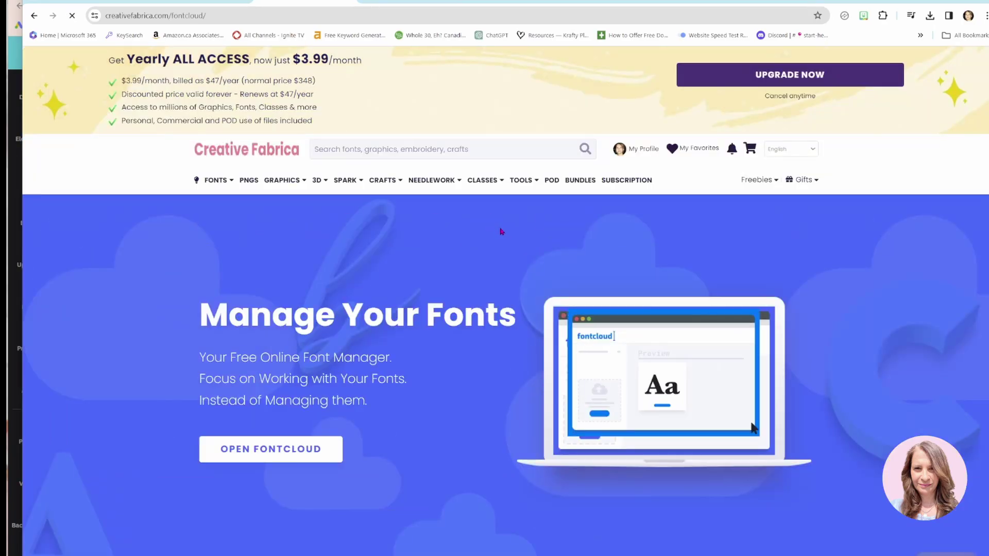
Launch Fontcloud and upload the Emika Danely .otf font file from the computer
left_click(251, 453)
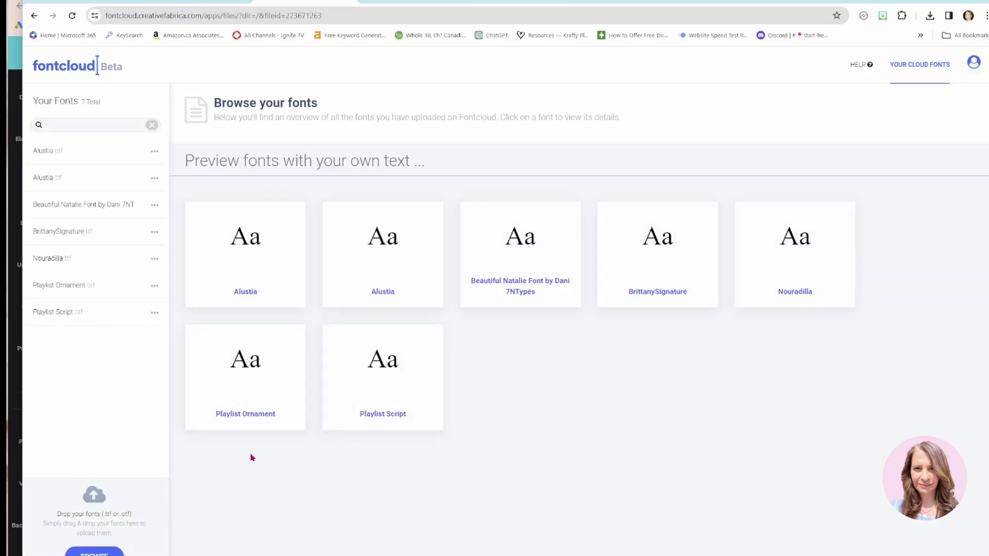
left_click(106, 553)
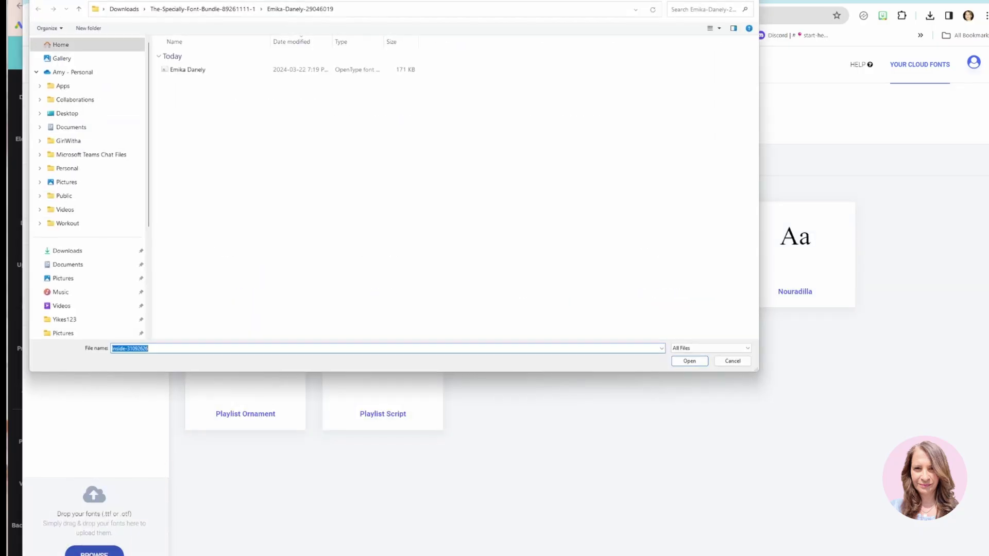
left_click(181, 71)
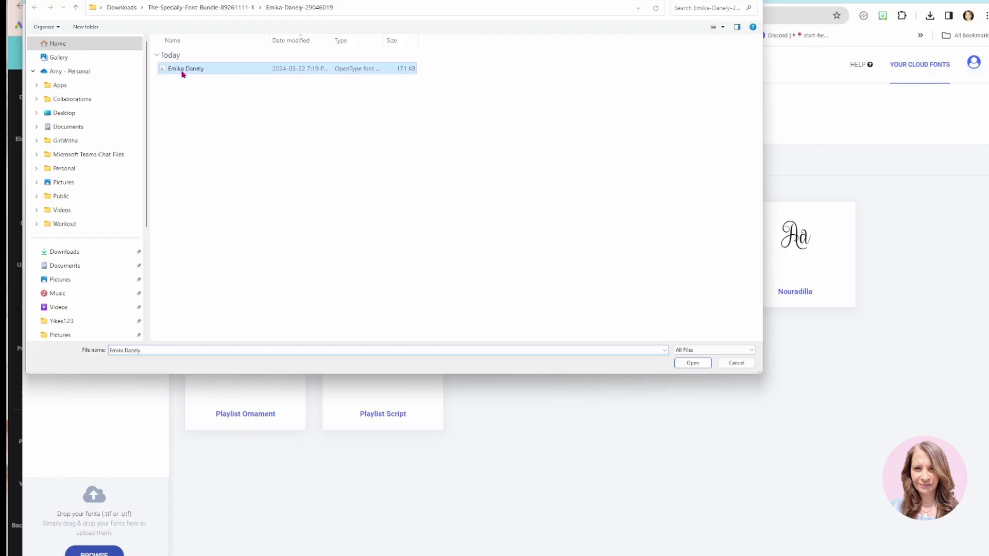
left_click(697, 365)
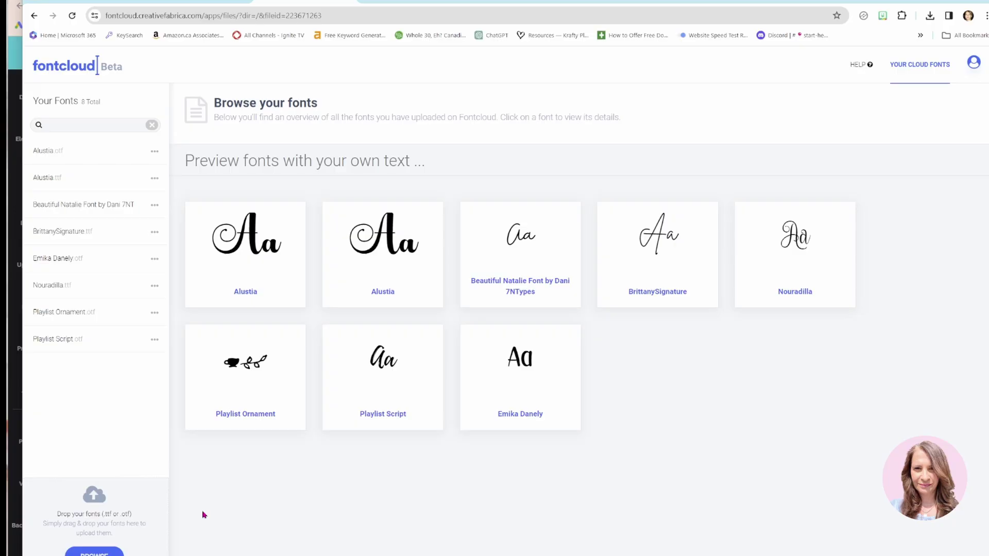
Open the Emika Danely glyph set and copy its swash k alternate
left_click(56, 260)
scroll(636, 305, "down", 10)
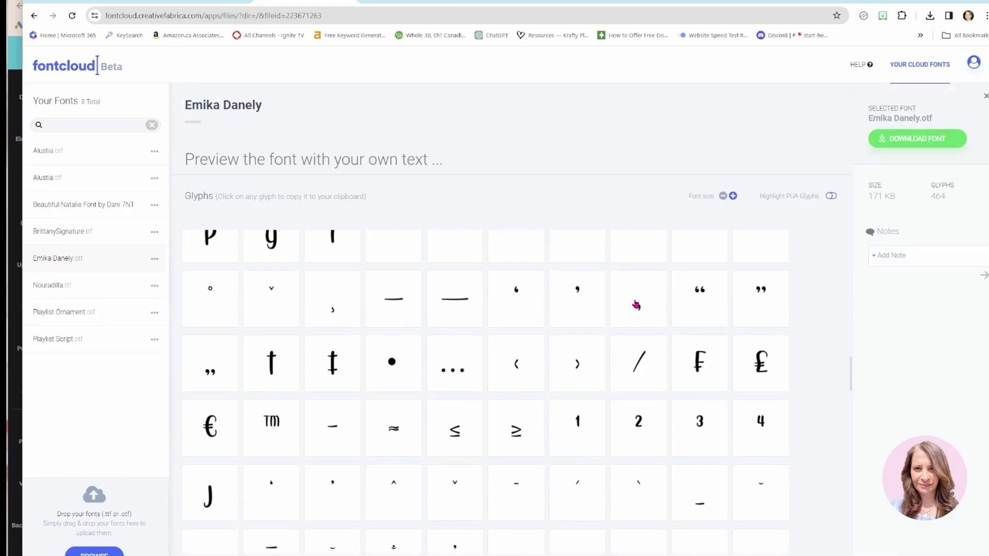
scroll(636, 304, "down", 20)
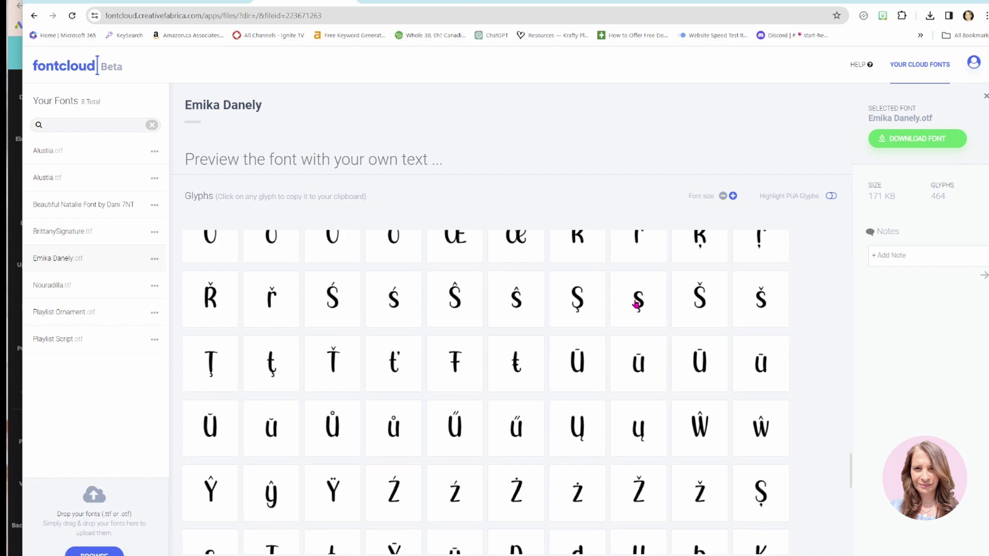
scroll(636, 305, "down", 5)
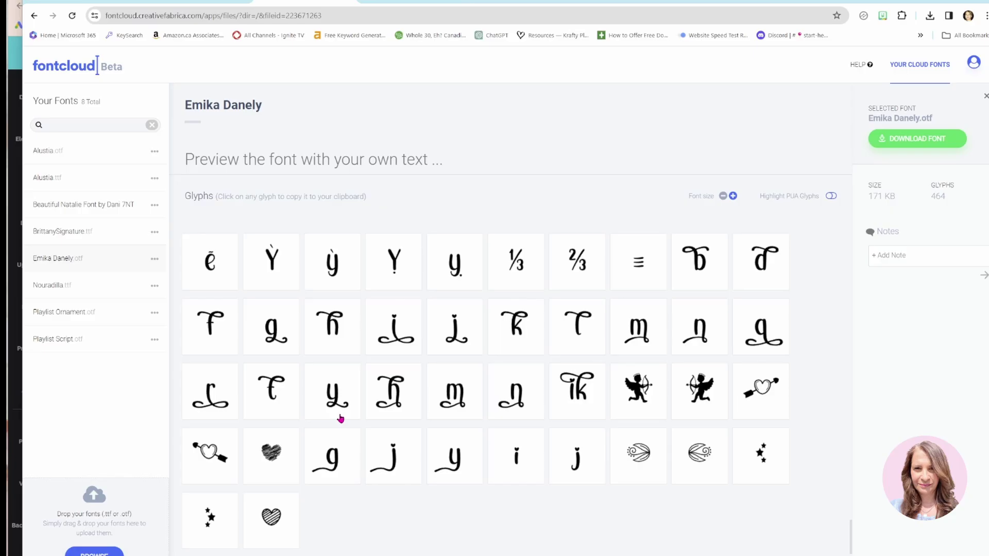
scroll(502, 369, "up", 1)
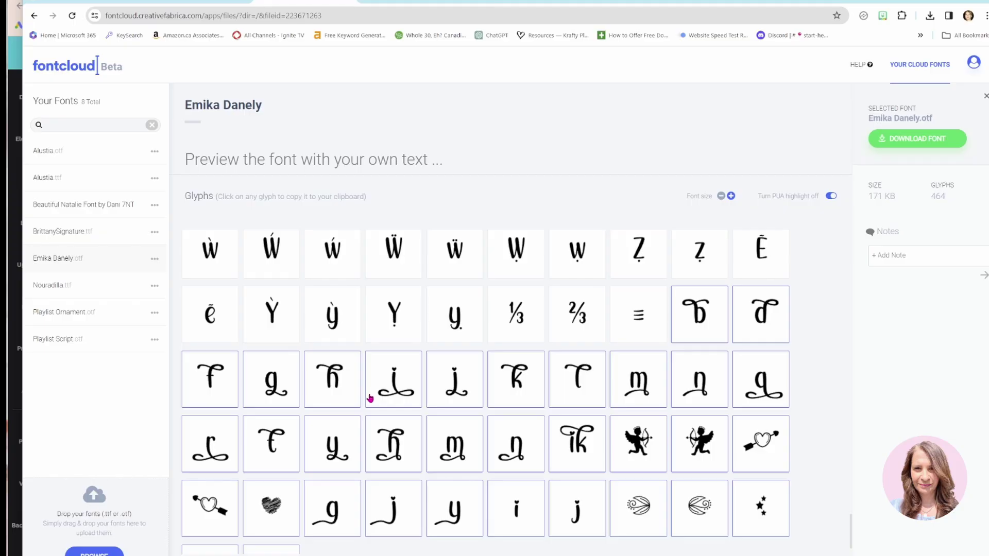
left_click(516, 383)
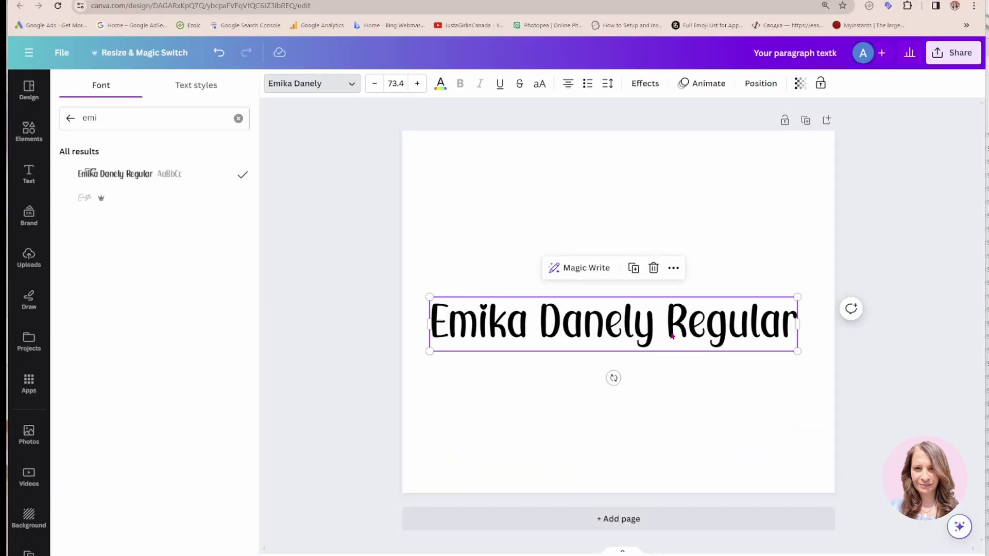
Replace the k in Emika with the copied swash k alternate
left_click(580, 332)
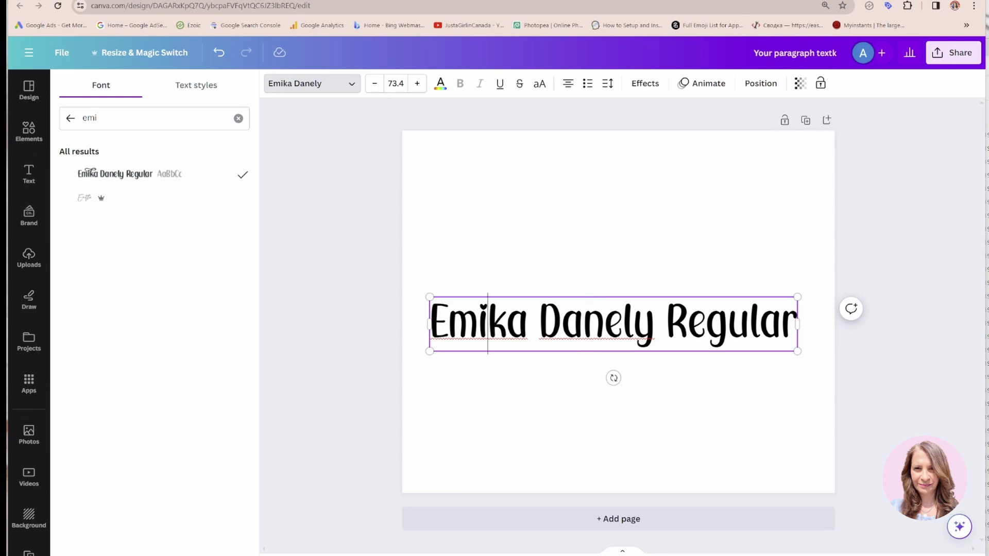
left_click_drag(487, 328, 499, 328)
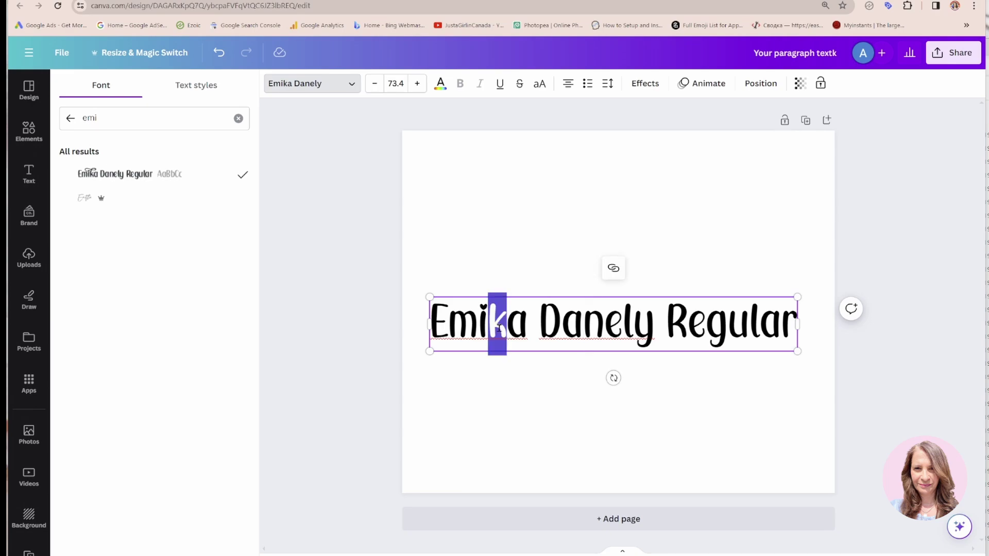
left_click(498, 328)
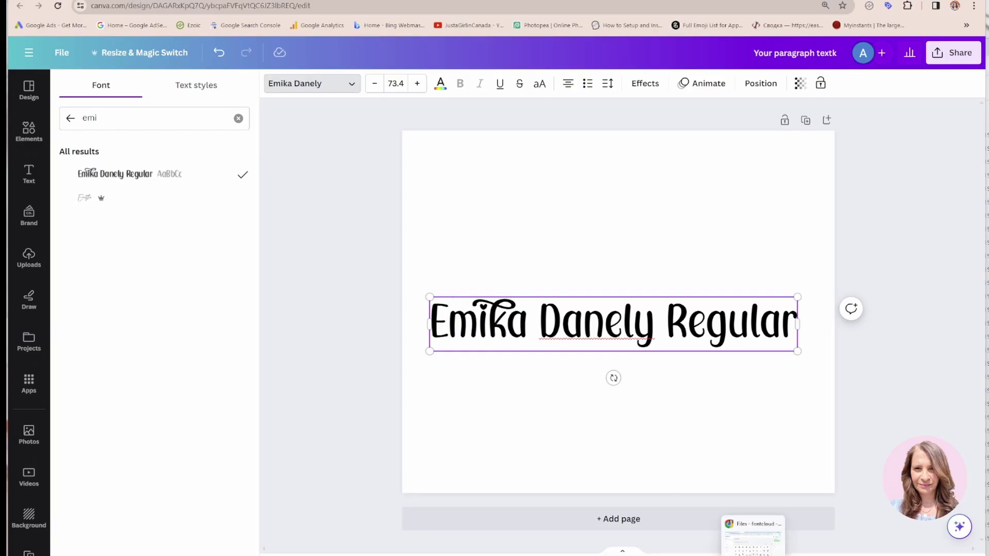
Bring in another Fontcloud glyph and paste it over the e in Regular
left_click(752, 529)
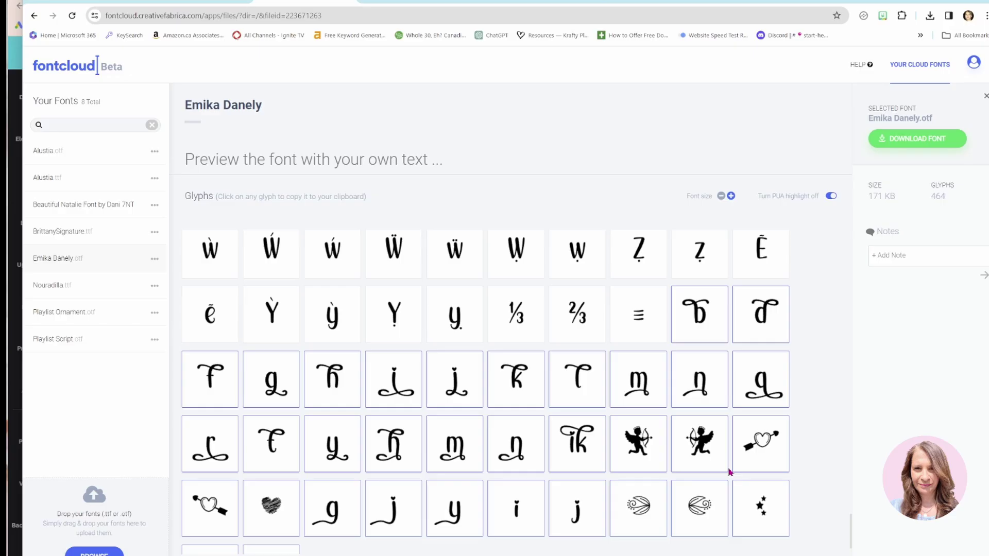
left_click(693, 464)
key("alt+Tab")
left_click_drag(689, 324, 705, 324)
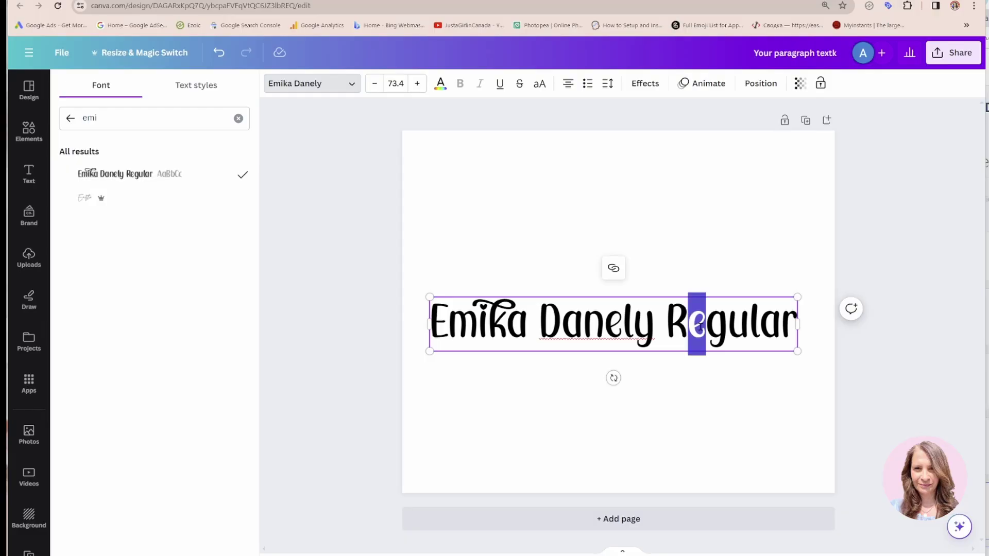
key("ctrl+v")
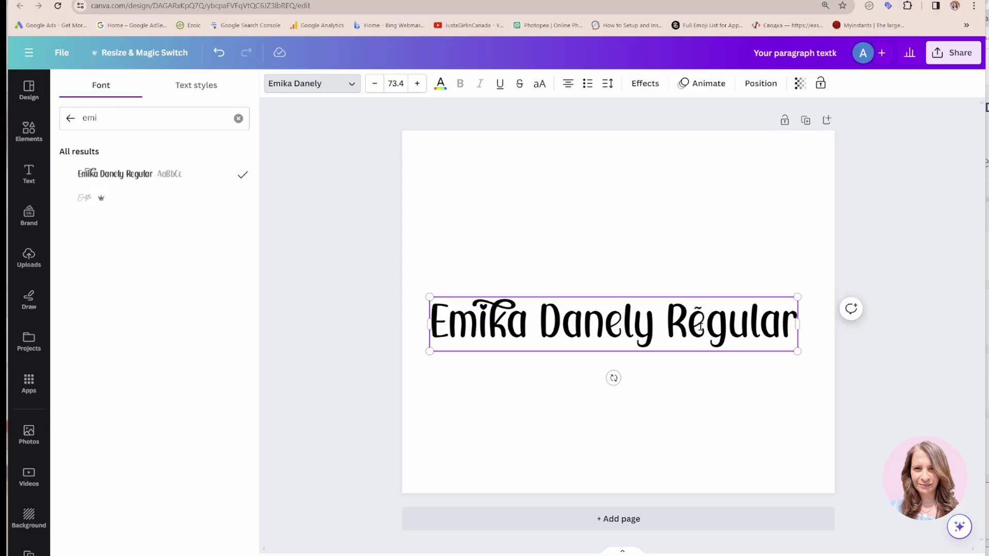
Paste a swash y alternate from Fontcloud at the end of Danely
key("alt+Tab")
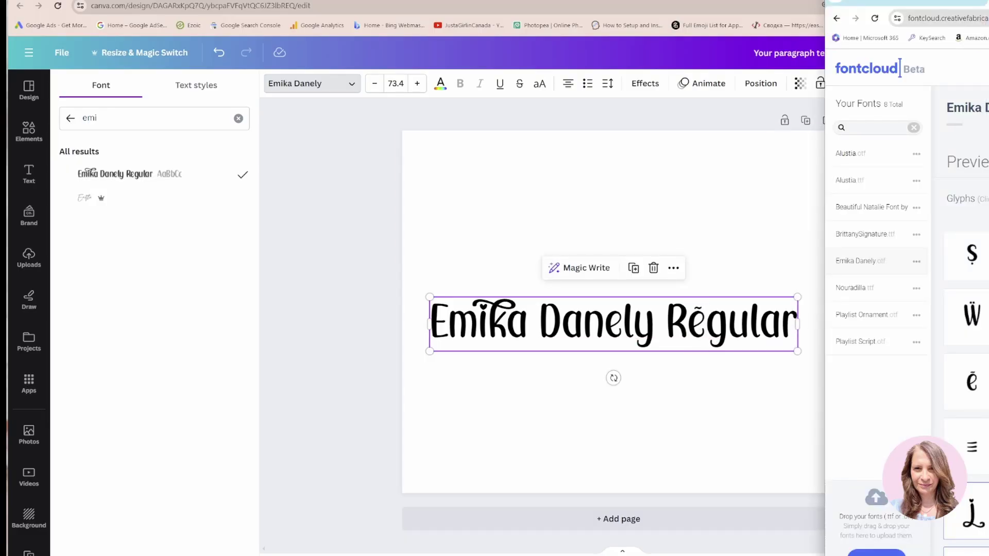
scroll(966, 392, "down", 1)
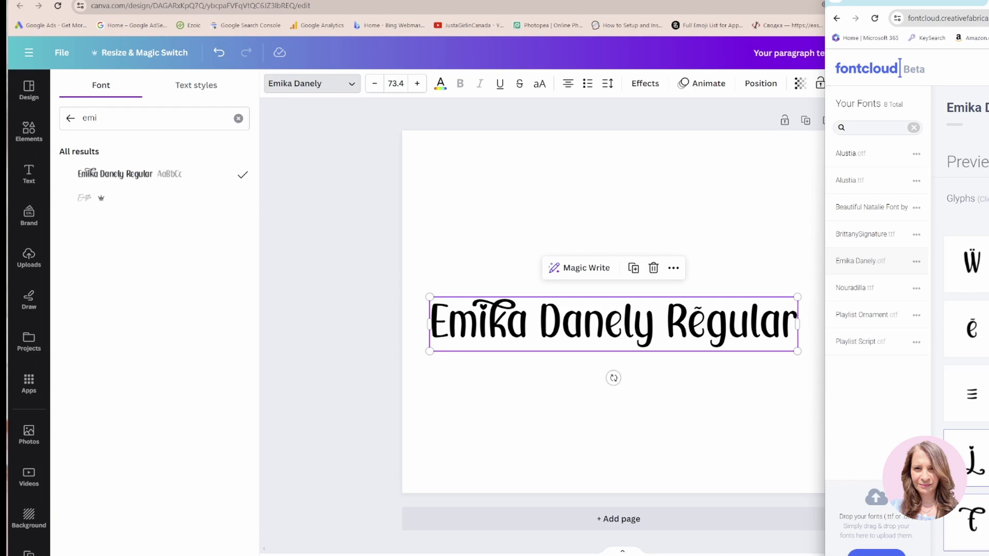
left_click(634, 329)
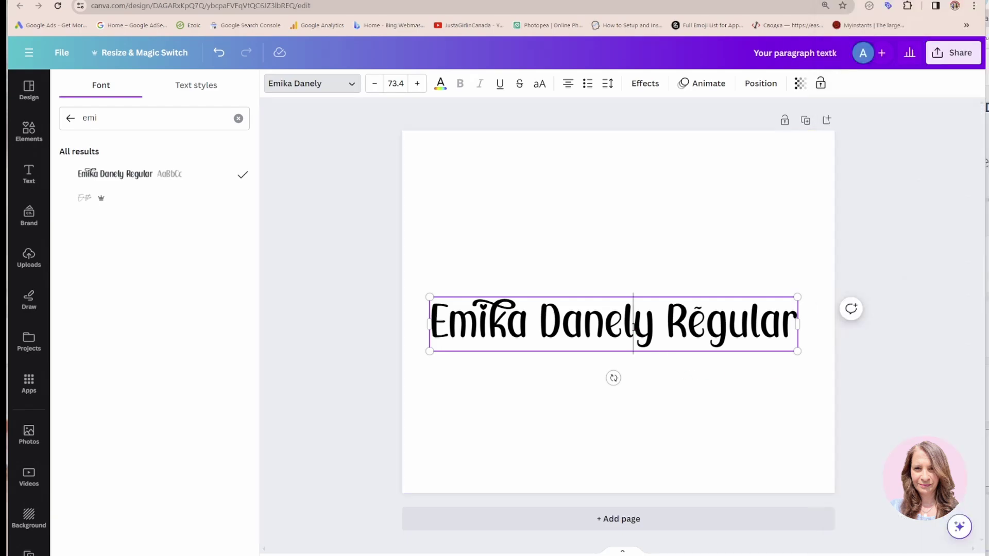
key("ctrl+v")
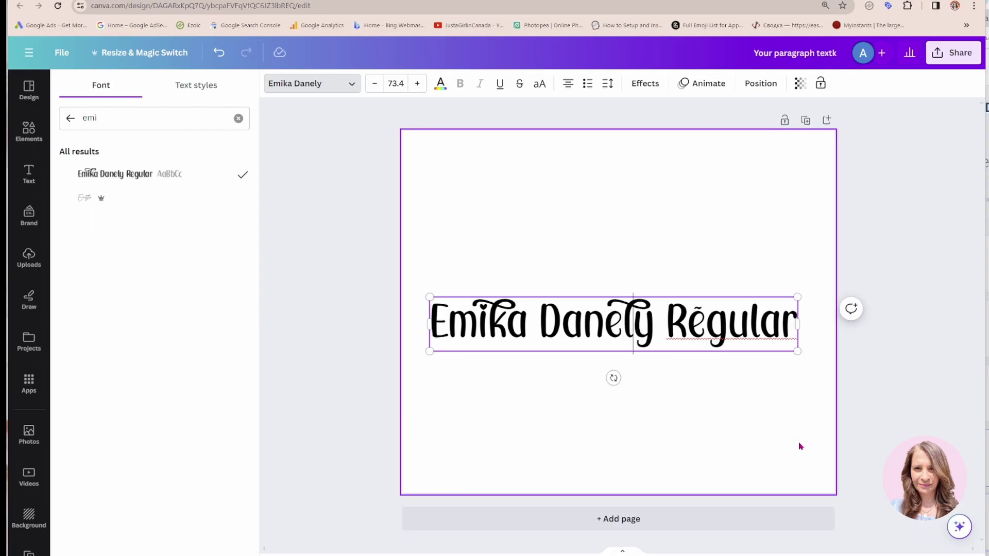
Replace the m in Emika with a swash m alternate from Fontcloud
key("alt+Tab")
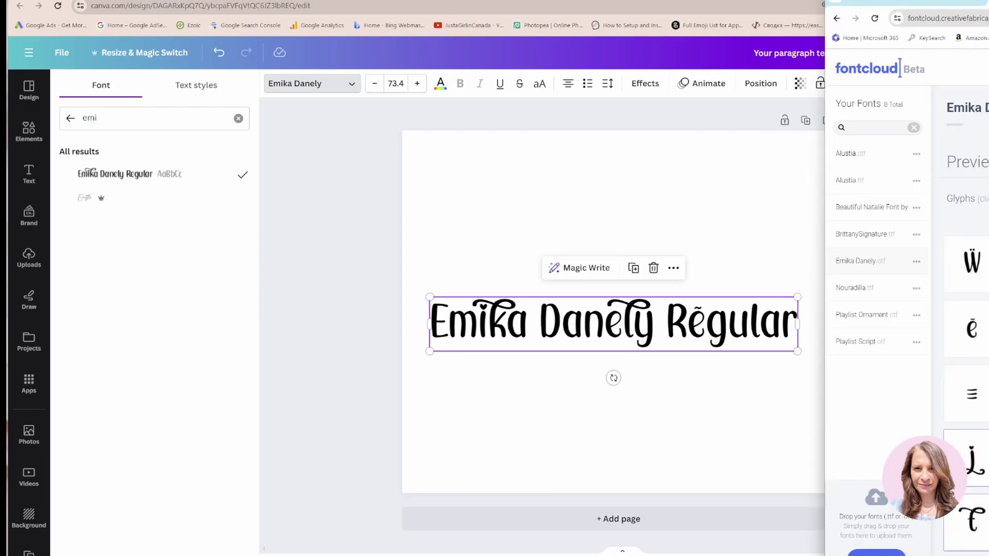
left_click(453, 336)
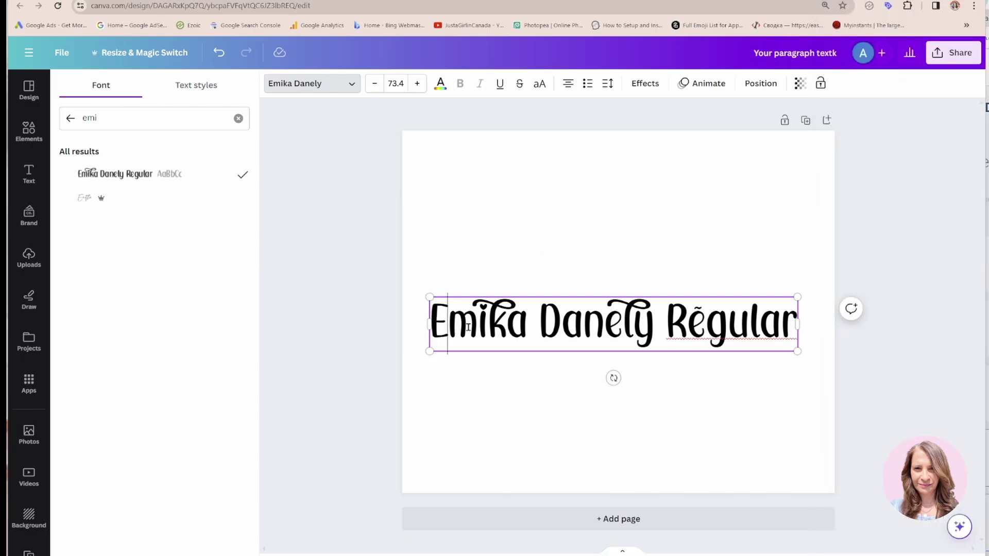
left_click_drag(455, 329, 467, 329)
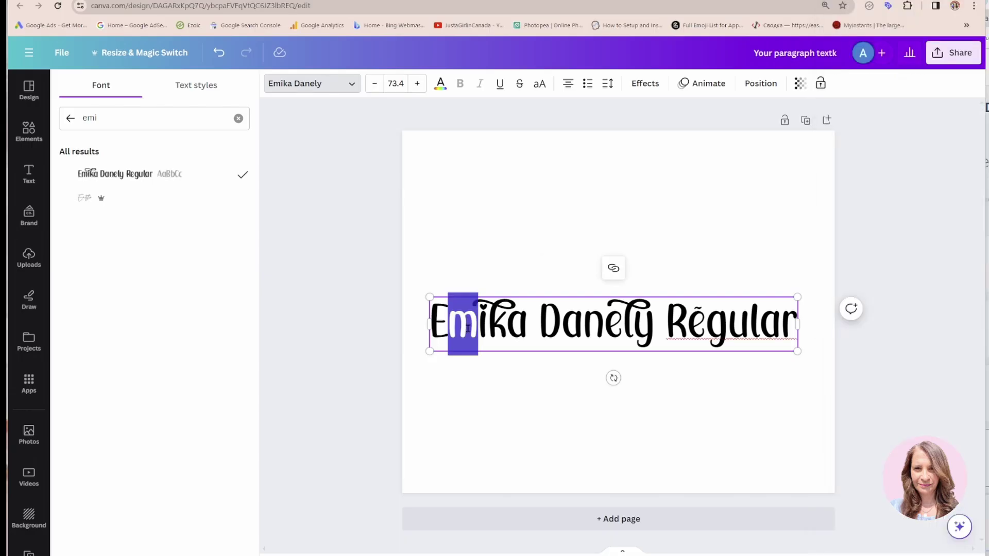
key("ctrl+v")
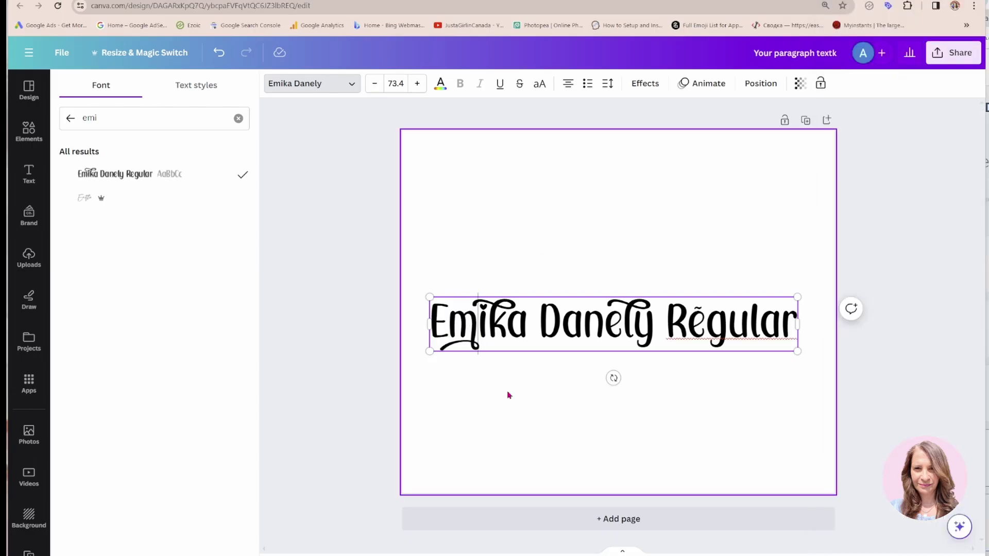
Deselect and reselect the heading to review its swash m, k, y and e
left_click(535, 446)
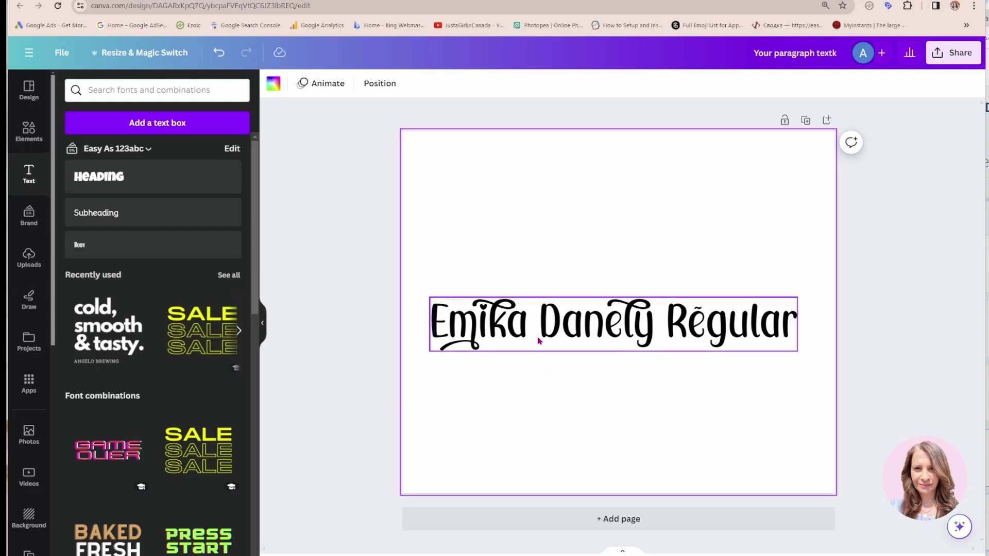
left_click(562, 325)
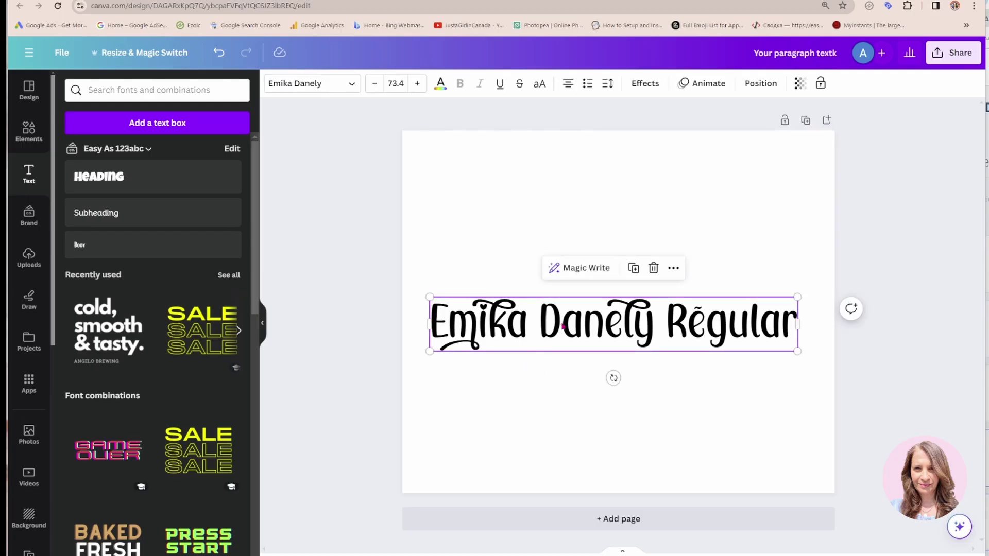